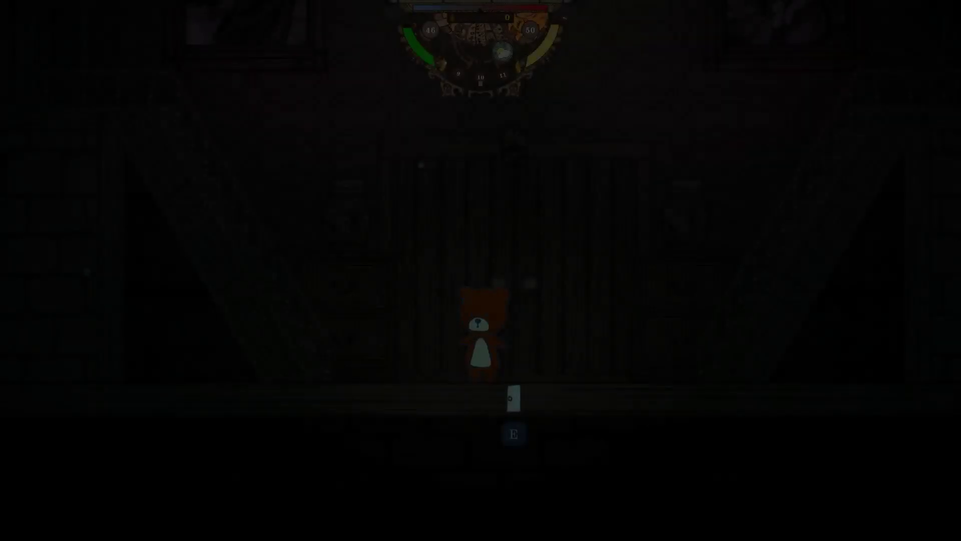
# - Walk the bear left, climb the stairs and try the locked door, then return to the balcony door
pyautogui.press('a')
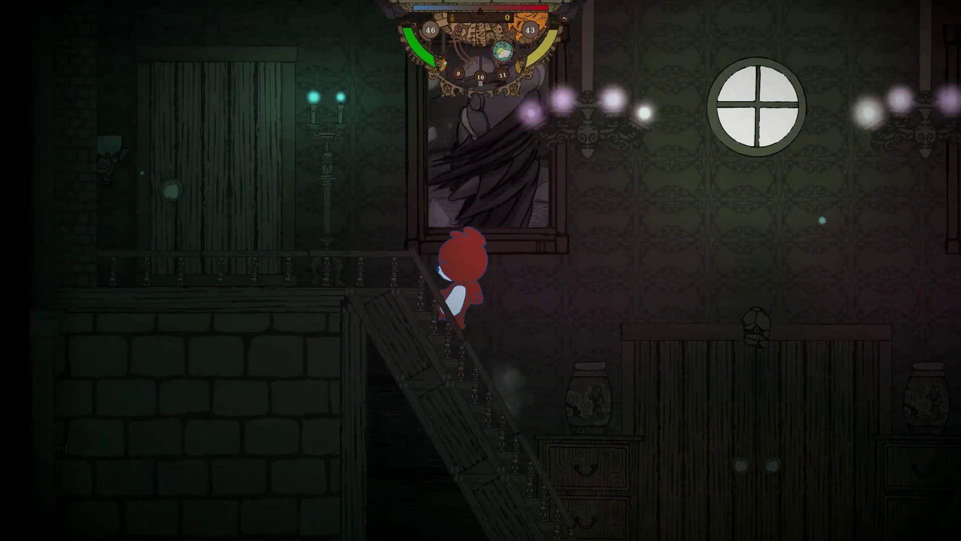
pyautogui.press('e')
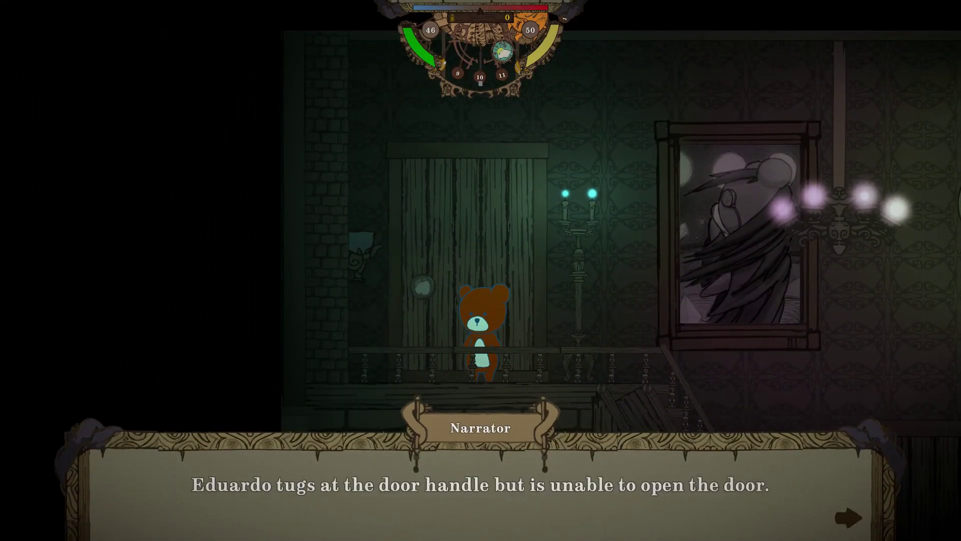
pyautogui.press('e')
pyautogui.press('d')
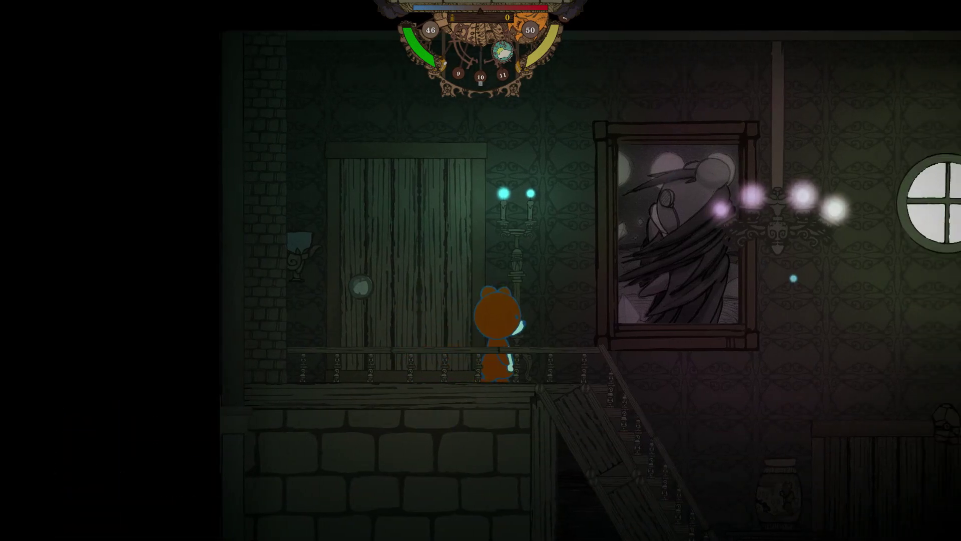
pyautogui.press('d')
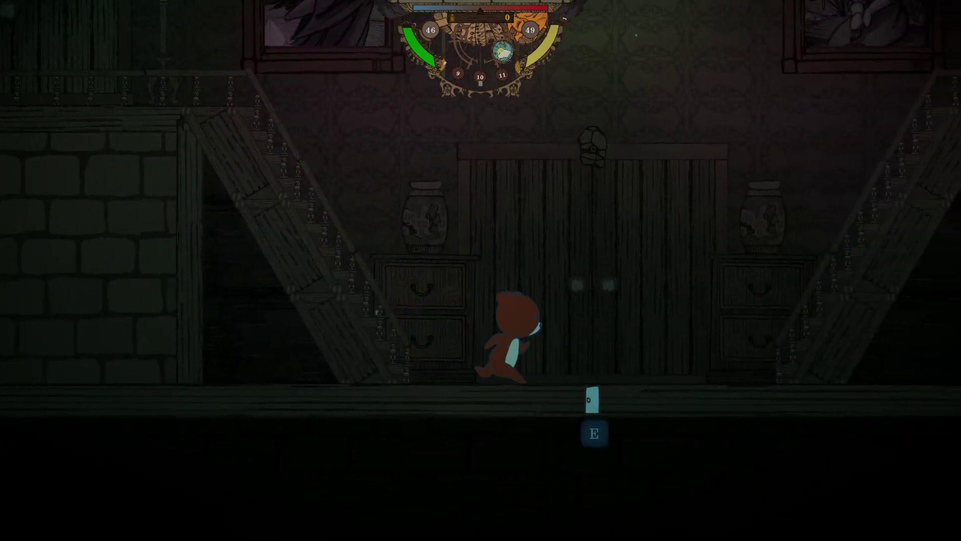
pyautogui.press('d')
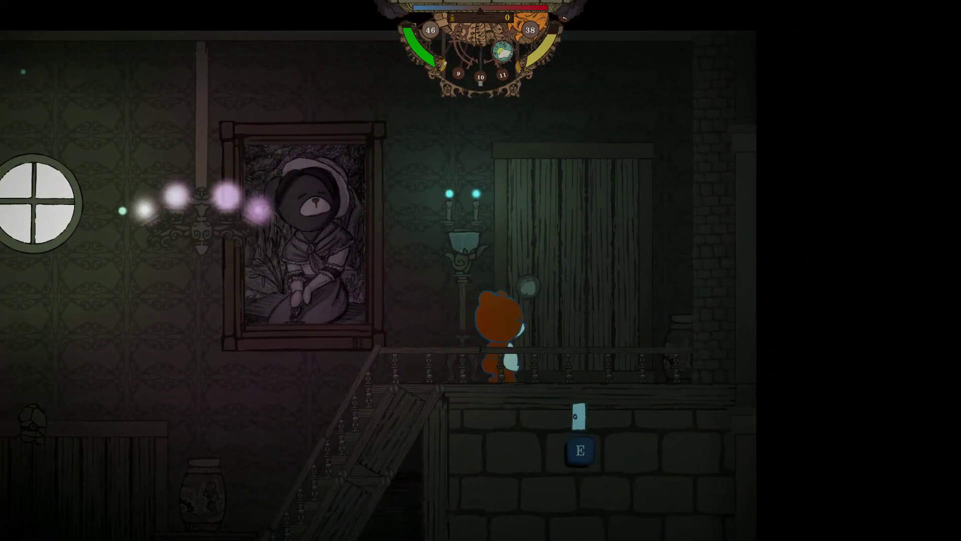
pyautogui.press('w')
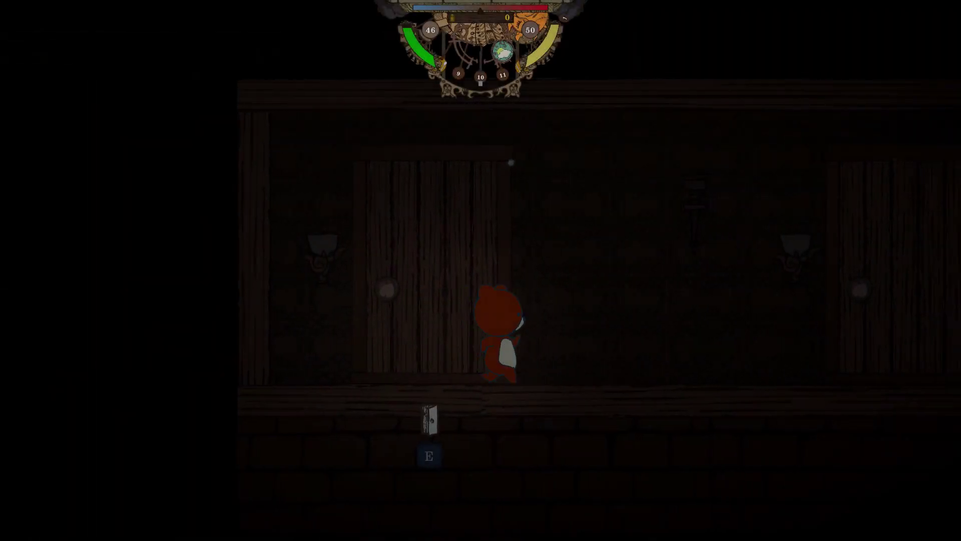
# - Cross the dark hallway into another room and try the door on the upper landing
pyautogui.press('d')
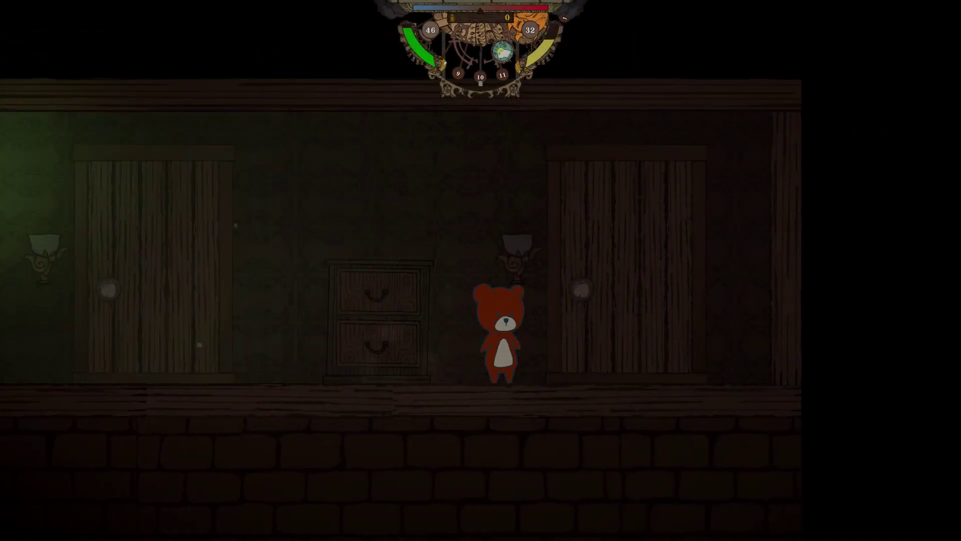
pyautogui.press('a')
pyautogui.press('w')
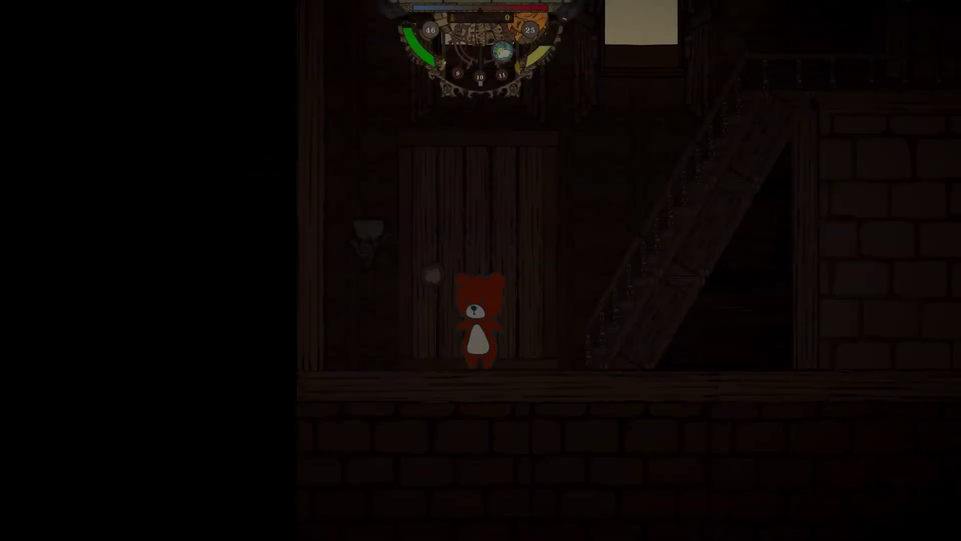
pyautogui.press('d')
pyautogui.press('w')
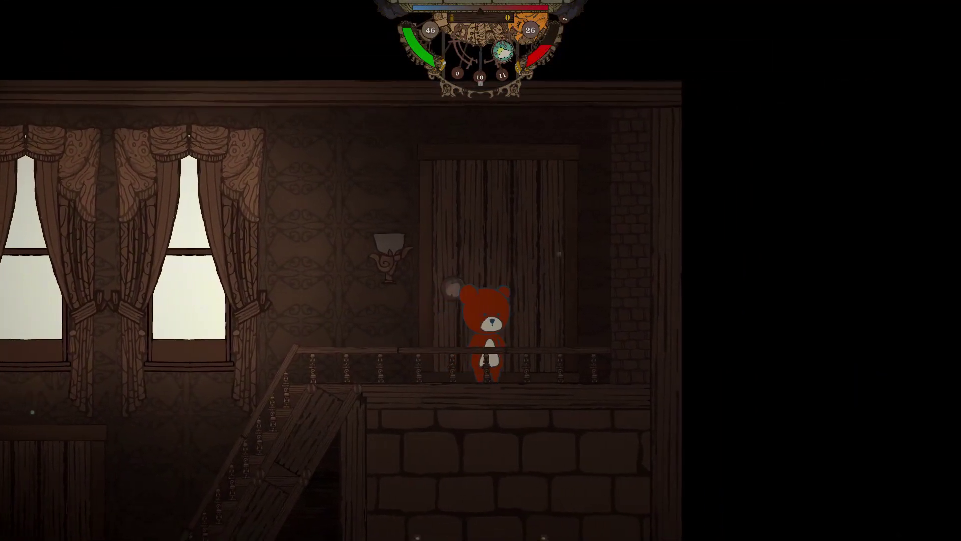
pyautogui.press('w')
# - Head back down through the green hallway and enter the library door at its end
pyautogui.press('a')
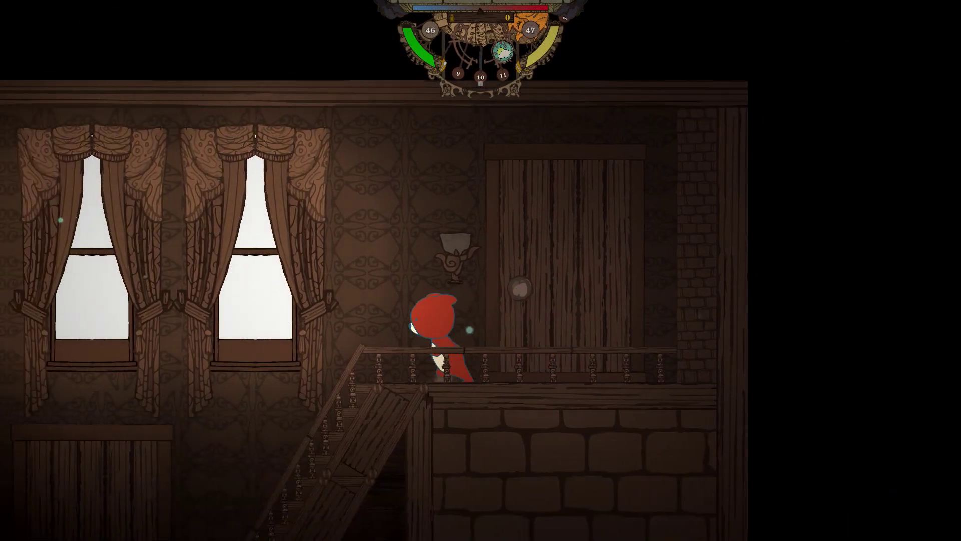
pyautogui.press('a')
pyautogui.press('e')
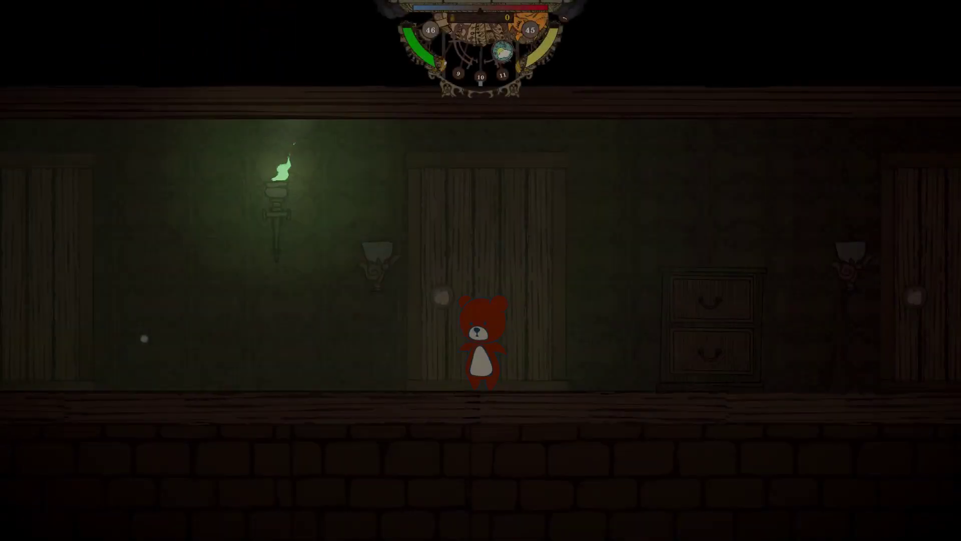
pyautogui.press('d')
pyautogui.press('e')
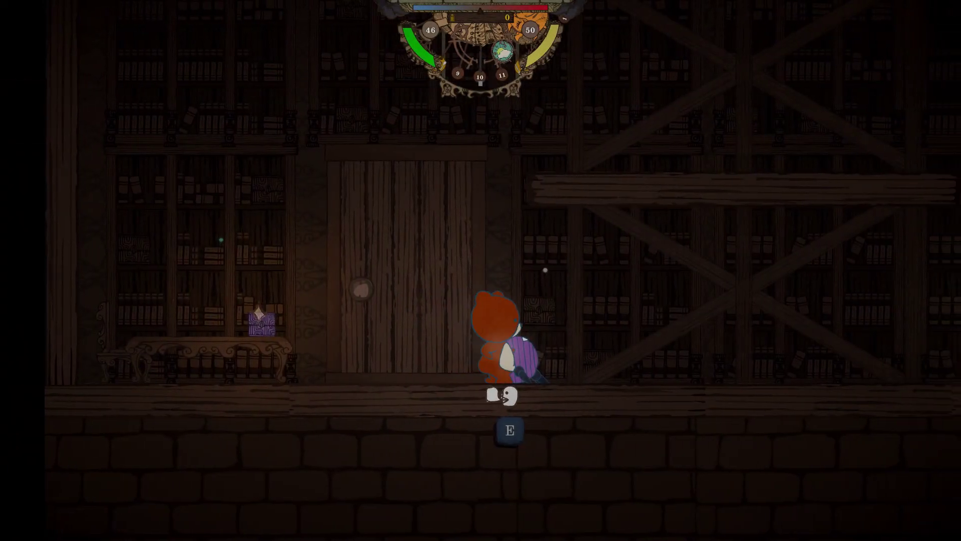
# - Talk with Crisp Spidz, choosing a reply and advancing the dialogue
pyautogui.press('e')
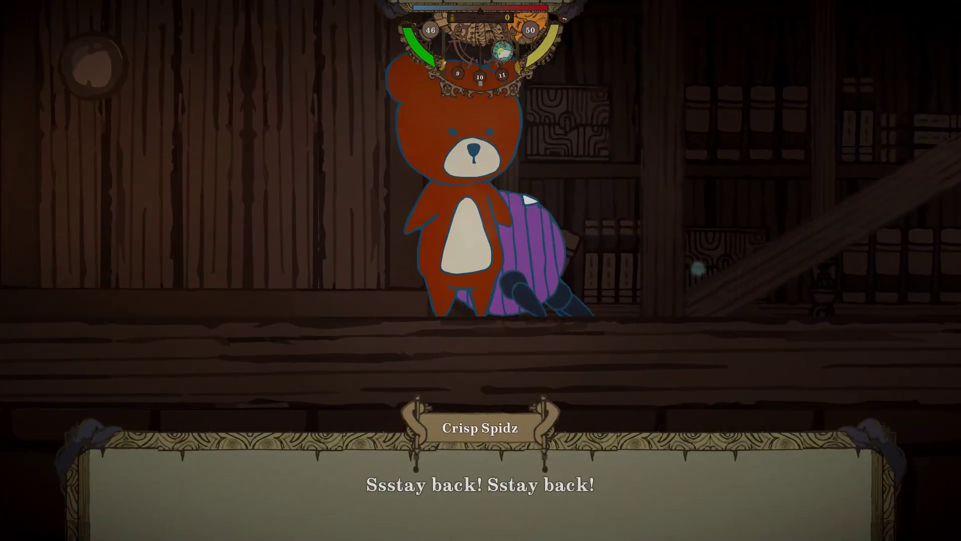
pyautogui.press('e')
pyautogui.press('e')
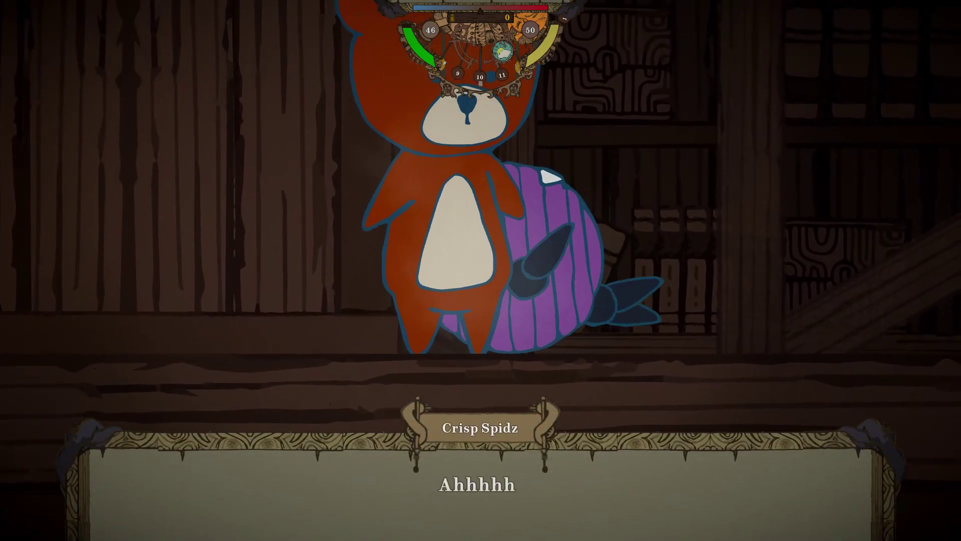
pyautogui.click(546, 224)
pyautogui.press('e')
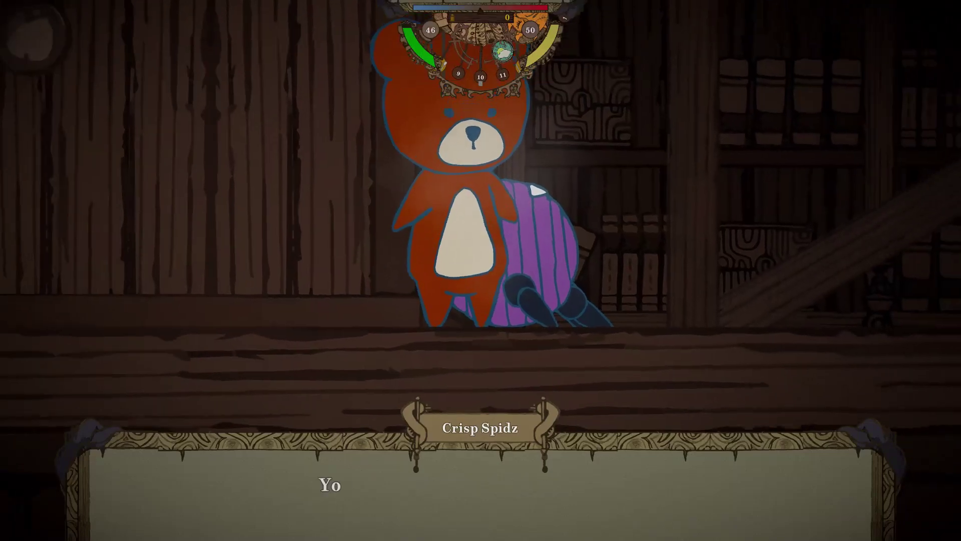
pyautogui.press('e')
pyautogui.press('e')
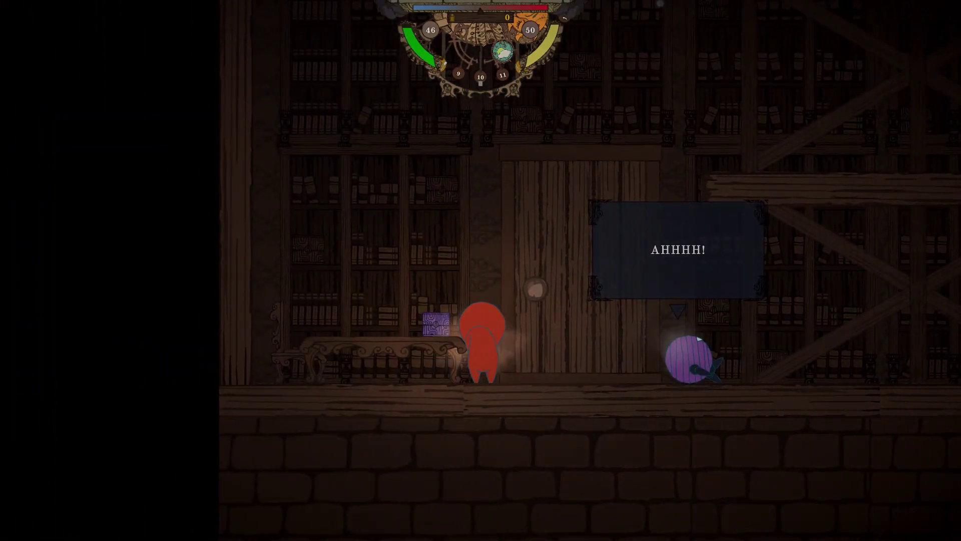
# - Examine the lockbox on the desk, then flee right to the other desk
pyautogui.press('e')
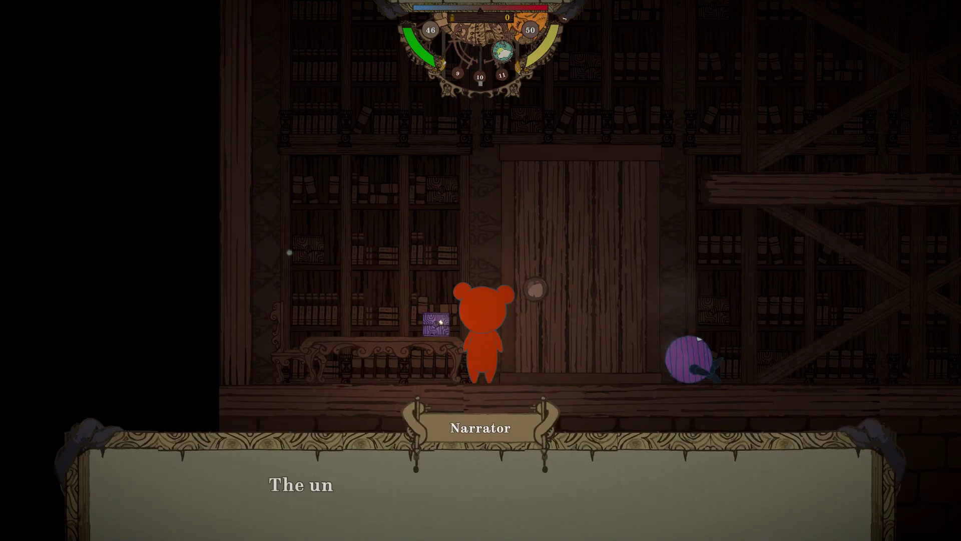
pyautogui.press('e')
pyautogui.press('e')
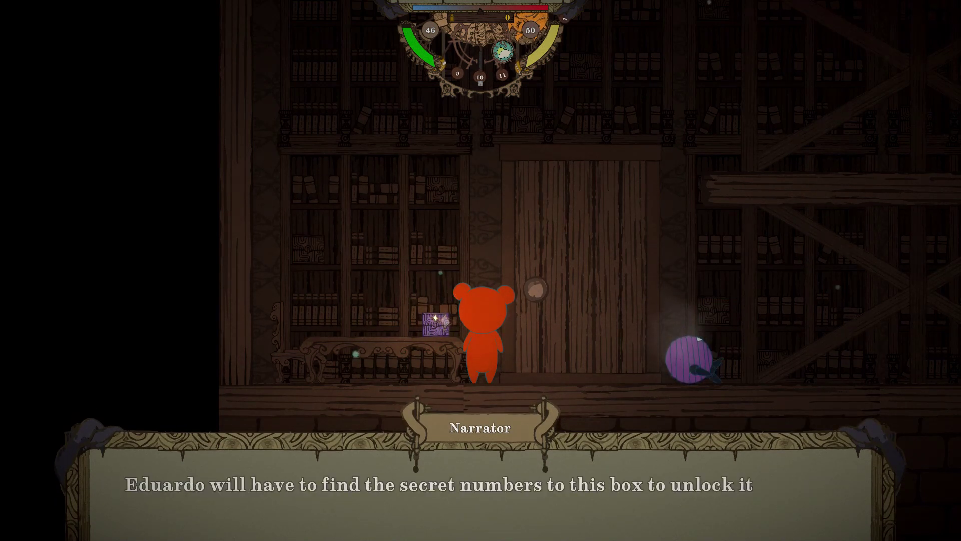
pyautogui.press('e')
pyautogui.press('d')
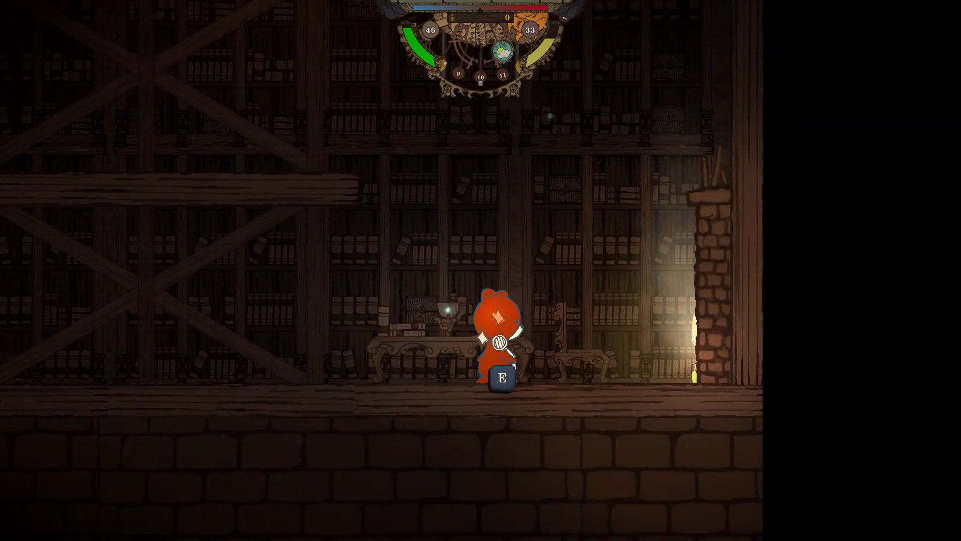
pyautogui.press('e')
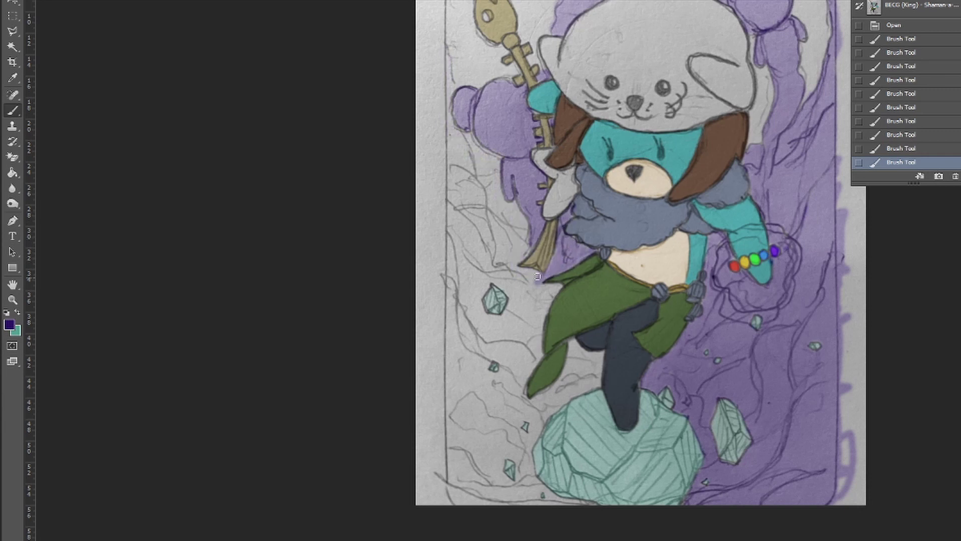
# - Paint purple over the light gaps on the left and bottom borders, then invert to check coverage
pyautogui.moveTo(445, 52)
pyautogui.mouseDown()
pyautogui.moveTo(446, 412)
pyautogui.moveTo(547, 492)
pyautogui.mouseUp()
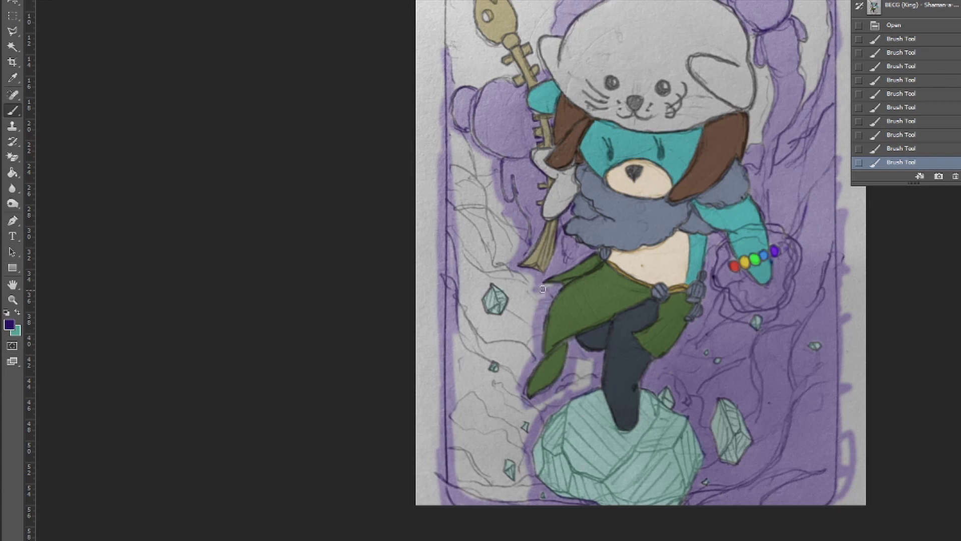
pyautogui.moveTo(532, 481)
pyautogui.mouseDown()
pyautogui.moveTo(481, 345)
pyautogui.moveTo(476, 485)
pyautogui.moveTo(478, 402)
pyautogui.mouseUp()
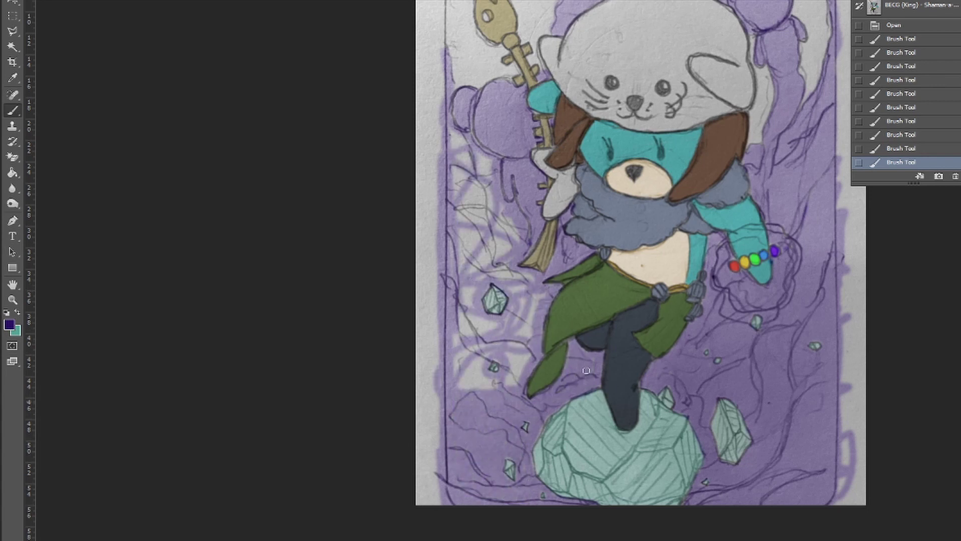
pyautogui.moveTo(586, 370); pyautogui.dragTo(499, 386)
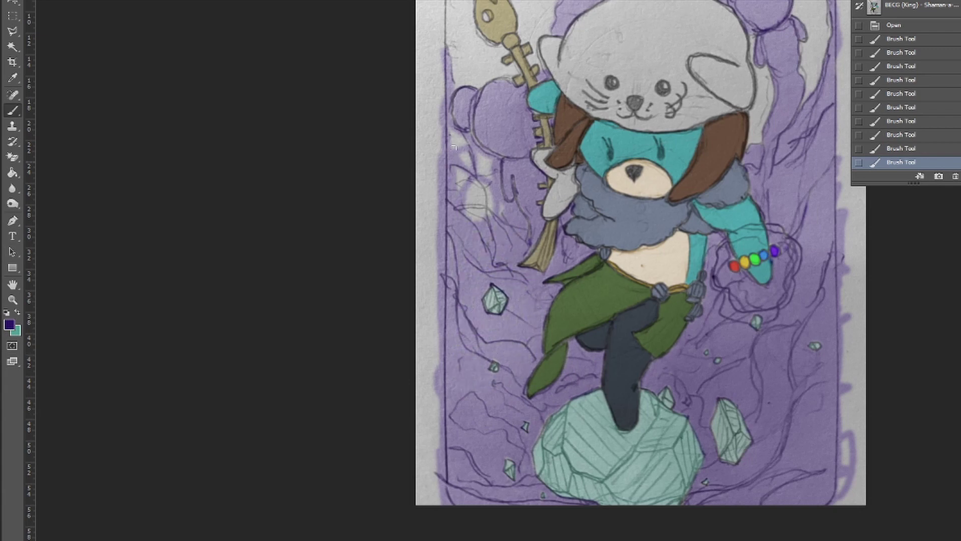
pyautogui.hotkey('ctrl', 'i')
# - Sample a light green and the purple from the artwork, and zoom in with the Brush ready
pyautogui.press('i')
pyautogui.click(595, 355)
pyautogui.hotkey('ctrl', 'i')
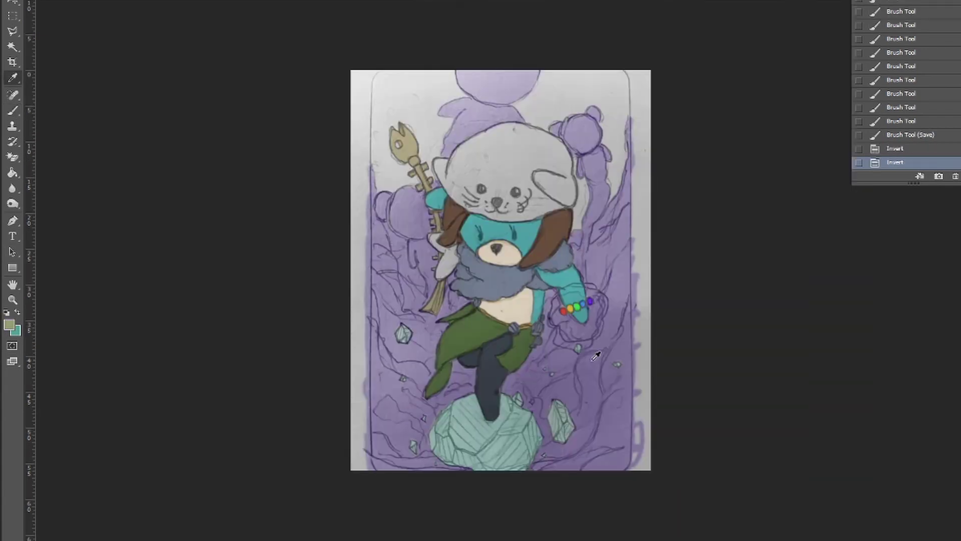
pyautogui.hotkey('ctrl', '+')
pyautogui.moveTo(609, 210); pyautogui.dragTo(579, 154)
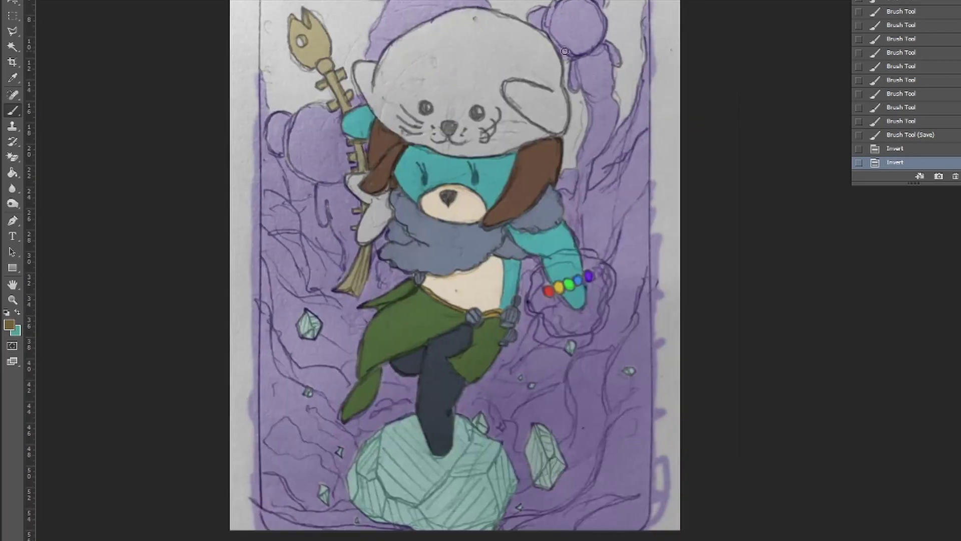
pyautogui.keyDown('alt'); pyautogui.click(350, 258); pyautogui.keyUp('alt')
pyautogui.press('b')
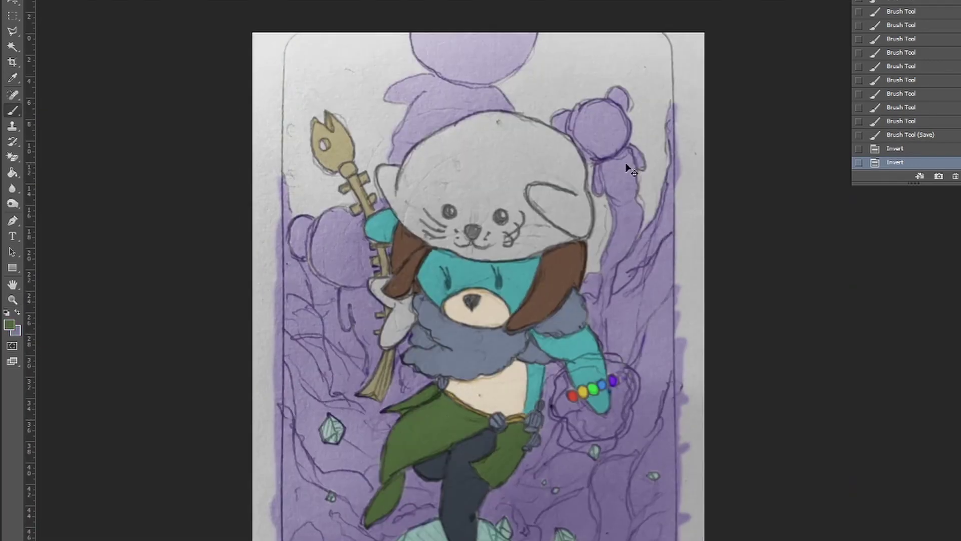
pyautogui.hotkey('ctrl', '+')
pyautogui.hotkey('ctrl', '+')
# - Wash pale green beside the seal hat and over the upper-right sky
pyautogui.moveTo(562, 247); pyautogui.dragTo(581, 350)
pyautogui.moveTo(490, 82); pyautogui.dragTo(409, 176)
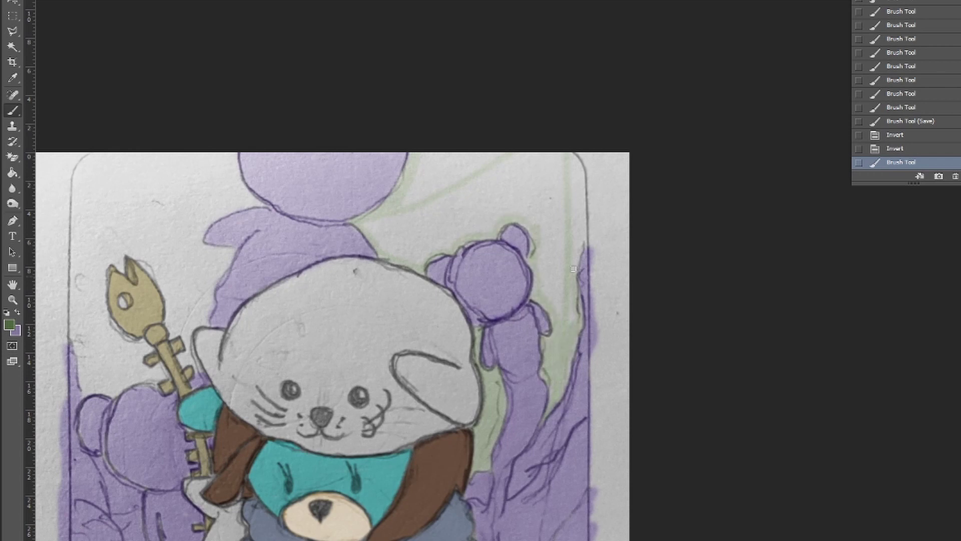
pyautogui.moveTo(573, 269); pyautogui.dragTo(422, 197)
pyautogui.moveTo(385, 225); pyautogui.dragTo(450, 245)
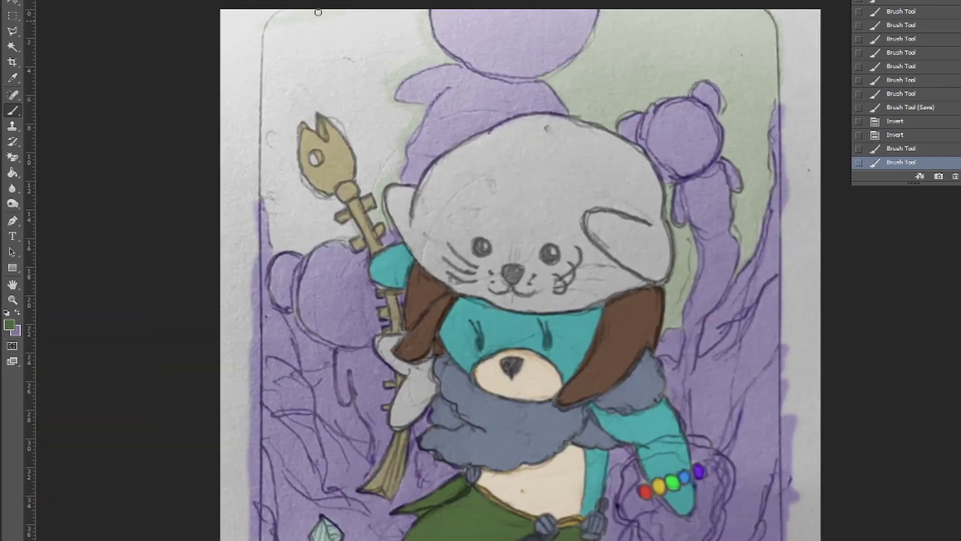
# - Wash pale green around the staff head, then reset to black with a larger brush
pyautogui.moveTo(318, 12); pyautogui.dragTo(324, 101)
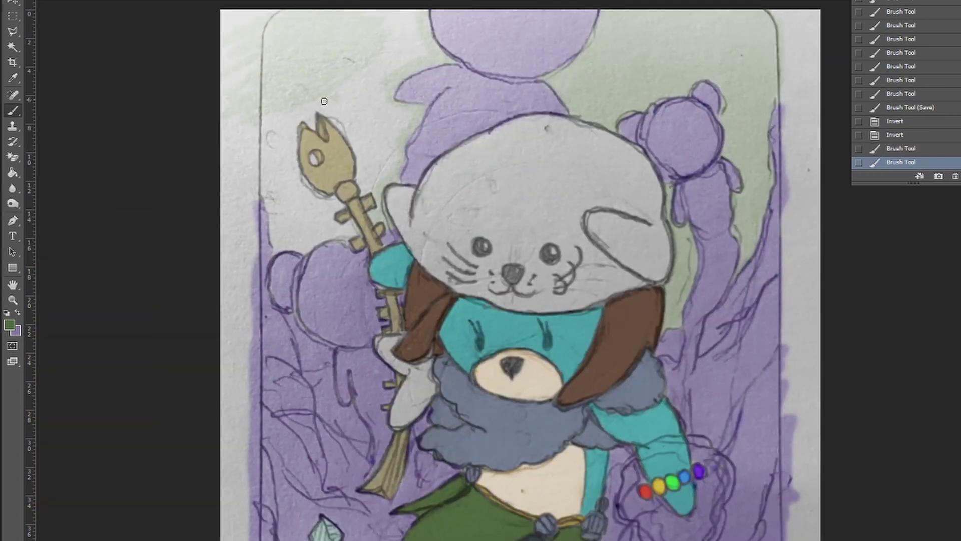
pyautogui.moveTo(364, 129); pyautogui.dragTo(390, 124)
pyautogui.moveTo(314, 101); pyautogui.dragTo(268, 182)
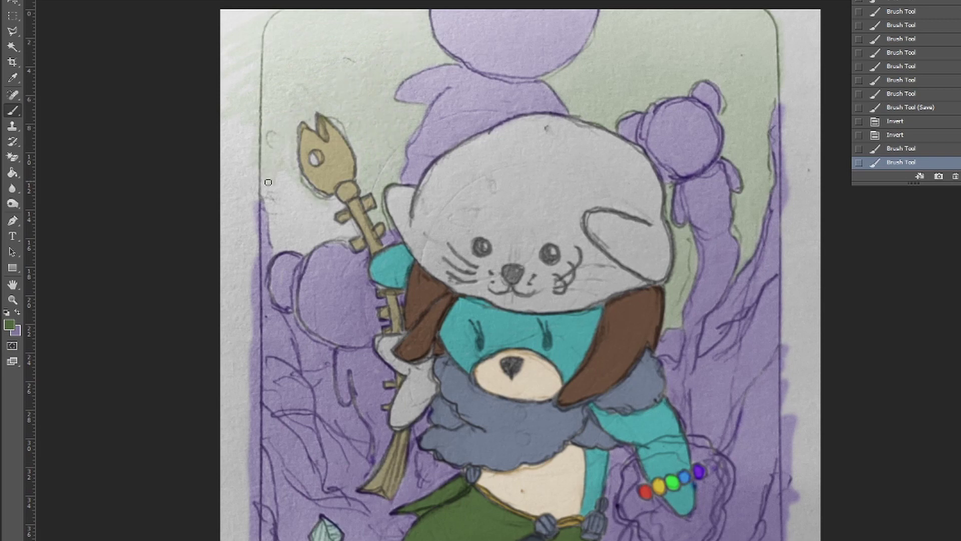
pyautogui.moveTo(336, 234); pyautogui.dragTo(321, 230)
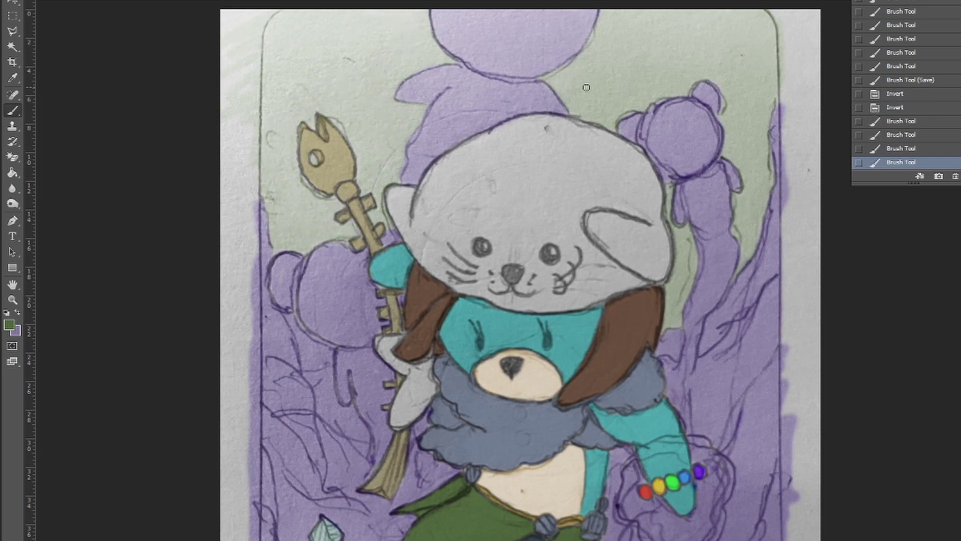
pyautogui.hotkey('ctrl', '-')
pyautogui.press('d')
pyautogui.press(']')
pyautogui.press(']')
pyautogui.press(']')
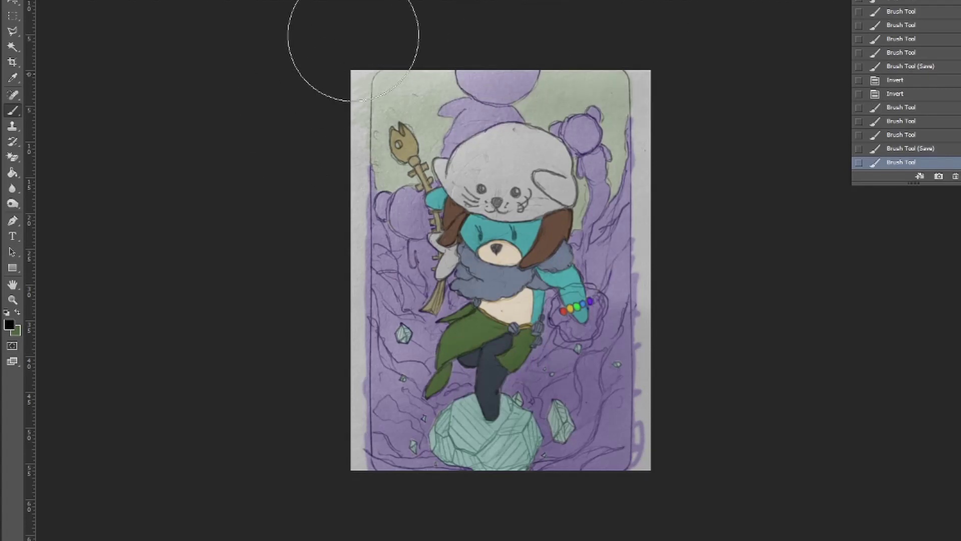
pyautogui.hotkey('ctrl', '+')
pyautogui.hotkey('ctrl', '+')
# - Shade the edges of the rock with a smaller black brush, undoing and redoing strokes
pyautogui.scroll(-5, 517, 377)
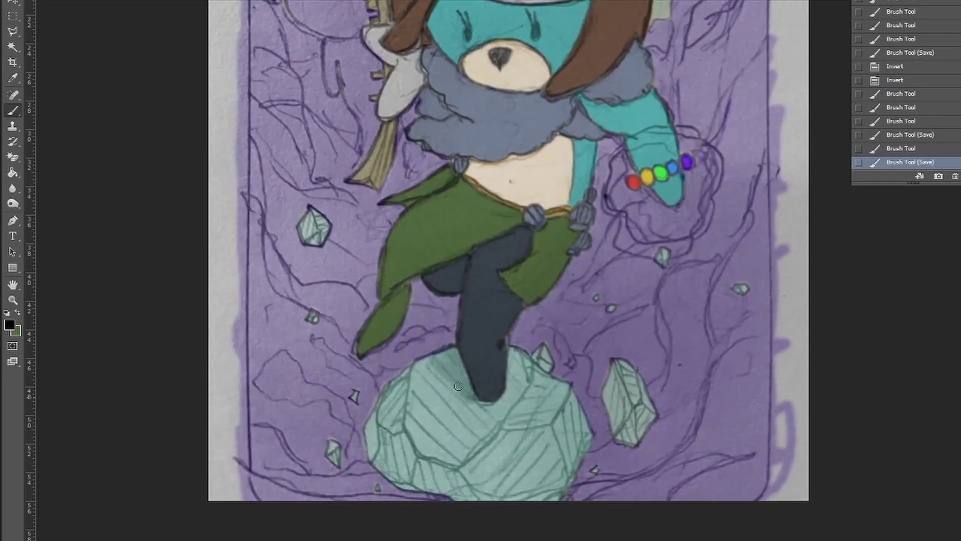
pyautogui.press('[')
pyautogui.press('[')
pyautogui.press('[')
pyautogui.moveTo(446, 366); pyautogui.dragTo(370, 456)
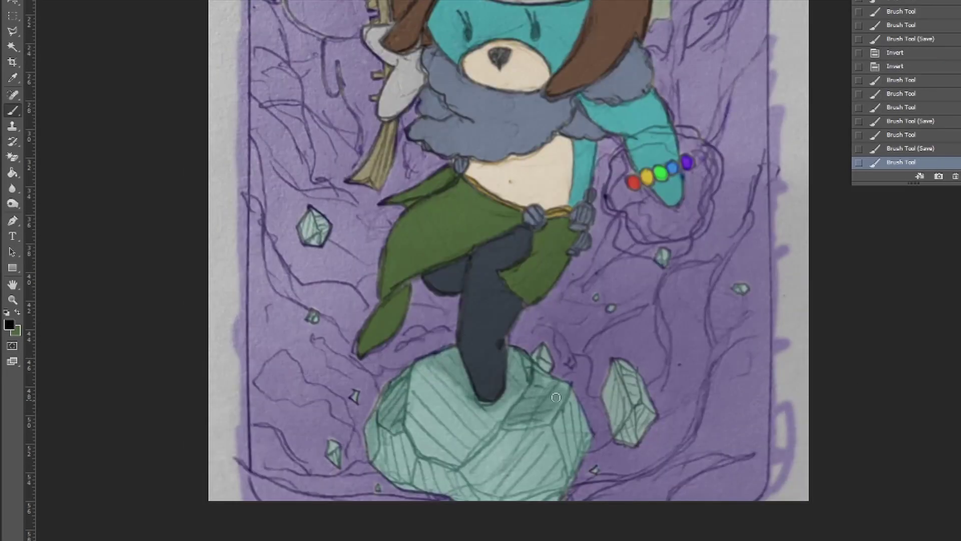
pyautogui.moveTo(503, 370); pyautogui.dragTo(578, 471)
pyautogui.scroll(-2, 408, 452)
pyautogui.moveTo(521, 351); pyautogui.dragTo(580, 393)
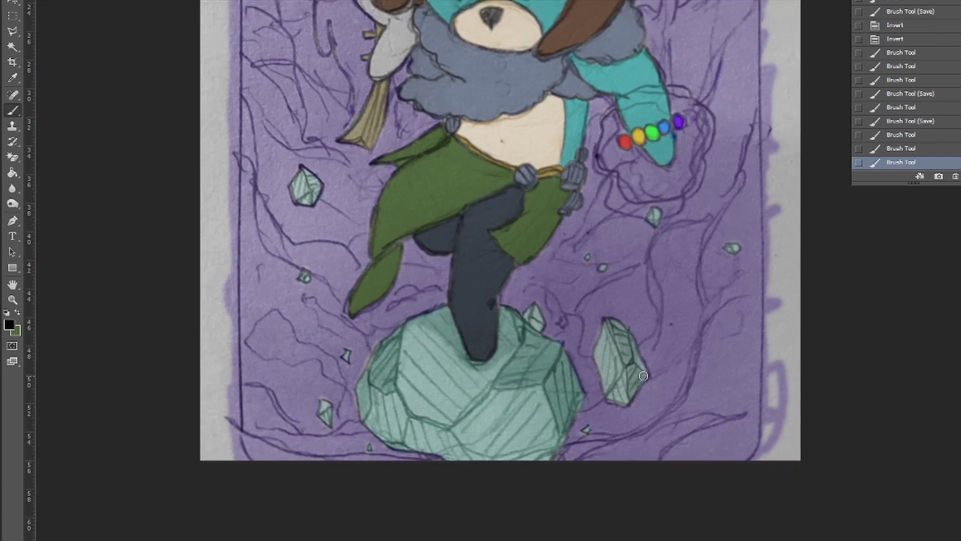
pyautogui.hotkey('ctrl', 'alt', 'z')
pyautogui.hotkey('ctrl', 'alt', 'z')
pyautogui.hotkey('ctrl', 'alt', 'z')
pyautogui.scroll(8, 551, 251)
pyautogui.hotkey('ctrl', 'shift', 'z')
pyautogui.hotkey('ctrl', 'shift', 'z')
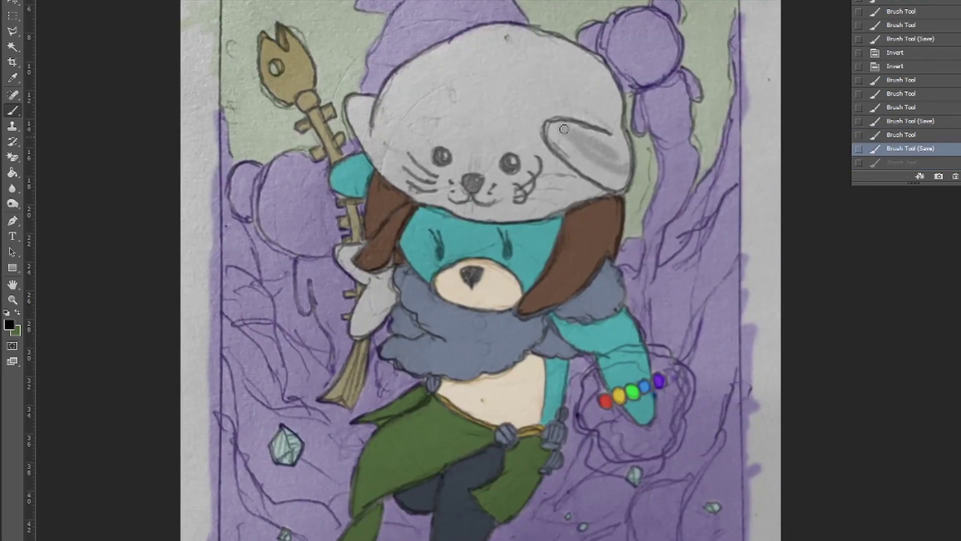
# - Shade the seal hat top dark grey and darken the brown ear flaps
pyautogui.moveTo(617, 142); pyautogui.dragTo(559, 115)
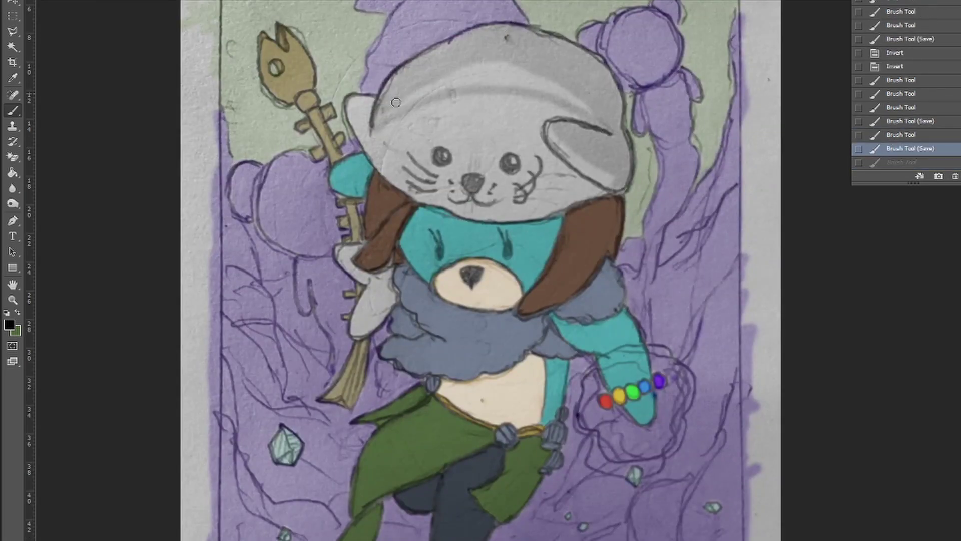
pyautogui.moveTo(559, 114); pyautogui.dragTo(603, 227)
pyautogui.moveTo(381, 155)
pyautogui.mouseDown()
pyautogui.moveTo(392, 233)
pyautogui.moveTo(475, 193)
pyautogui.mouseUp()
pyautogui.moveTo(414, 254); pyautogui.dragTo(391, 185)
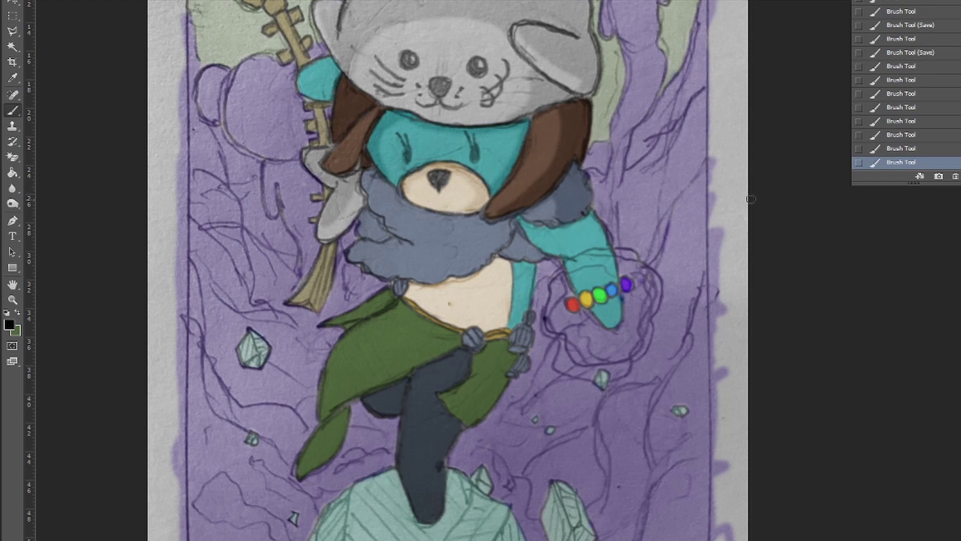
# - Replace an undone stroke and shade the scarf near the snout
pyautogui.hotkey('ctrl', 'z')
pyautogui.moveTo(516, 230)
pyautogui.mouseDown()
pyautogui.moveTo(520, 311)
pyautogui.moveTo(523, 300)
pyautogui.moveTo(503, 336)
pyautogui.mouseUp()
pyautogui.moveTo(442, 285); pyautogui.dragTo(447, 296)
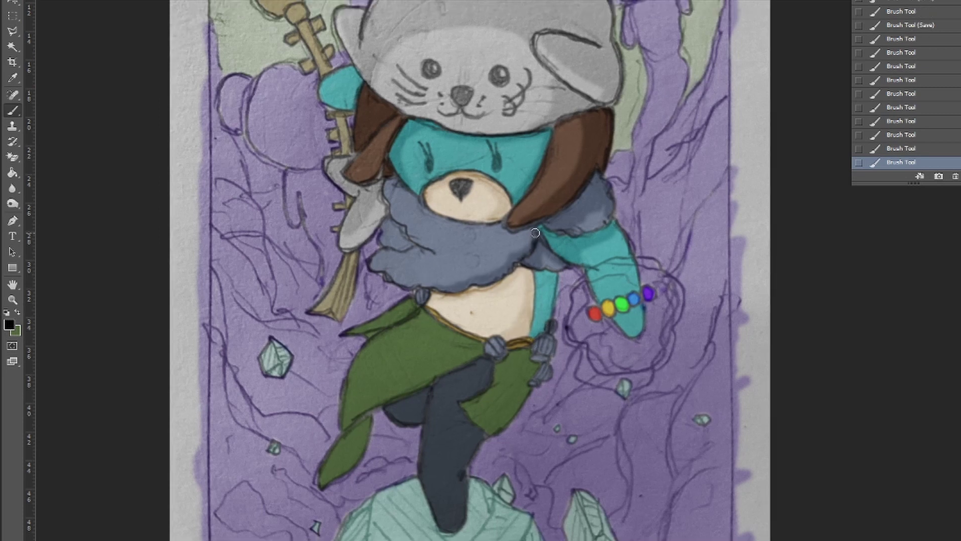
pyautogui.moveTo(534, 233); pyautogui.dragTo(419, 207)
# - Shade the green skirt and along the black leg darker, redoing strokes after an undo
pyautogui.moveTo(383, 271)
pyautogui.mouseDown()
pyautogui.moveTo(381, 325)
pyautogui.moveTo(476, 351)
pyautogui.moveTo(378, 398)
pyautogui.moveTo(461, 398)
pyautogui.mouseUp()
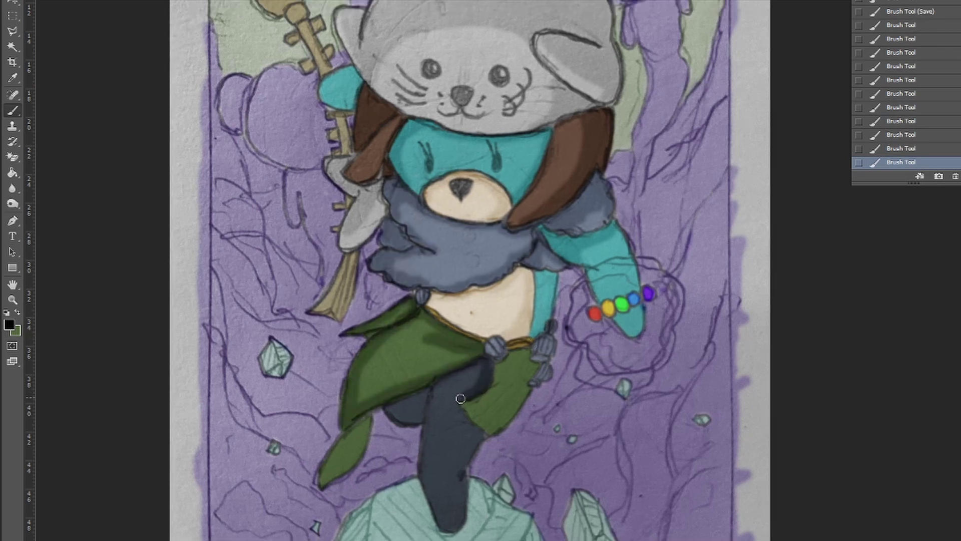
pyautogui.moveTo(442, 523)
pyautogui.mouseDown()
pyautogui.moveTo(442, 393)
pyautogui.moveTo(507, 330)
pyautogui.mouseUp()
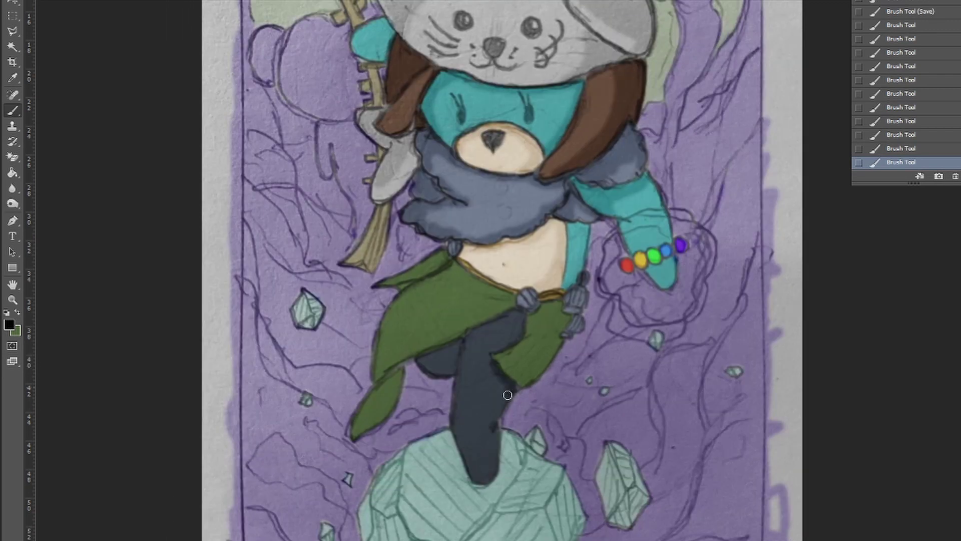
pyautogui.moveTo(493, 481); pyautogui.dragTo(483, 410)
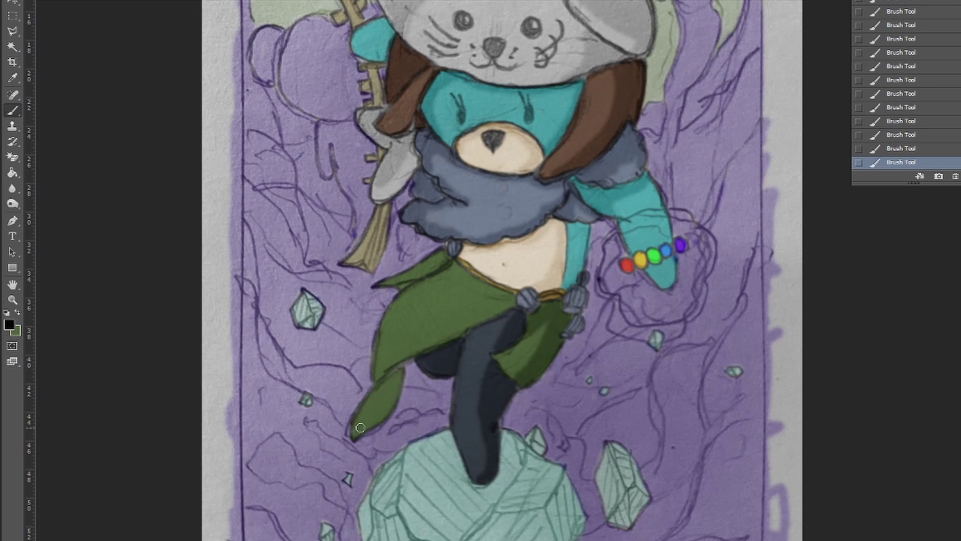
pyautogui.moveTo(360, 427); pyautogui.dragTo(377, 367)
pyautogui.moveTo(393, 285); pyautogui.dragTo(366, 292)
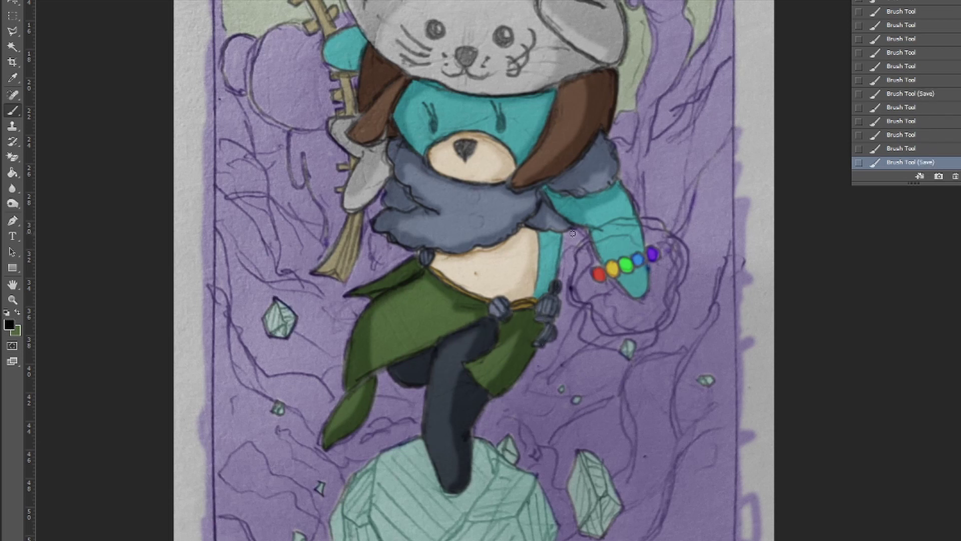
pyautogui.hotkey('ctrl', 'alt', 'z')
pyautogui.hotkey('ctrl', 'alt', 'z')
pyautogui.hotkey('ctrl', 'alt', 'z')
pyautogui.hotkey('ctrl', 'alt', 'z')
pyautogui.hotkey('ctrl', 'alt', 'z')
pyautogui.hotkey('ctrl', 'alt', 'z')
pyautogui.moveTo(431, 351); pyautogui.dragTo(403, 383)
pyautogui.moveTo(516, 318); pyautogui.dragTo(507, 309)
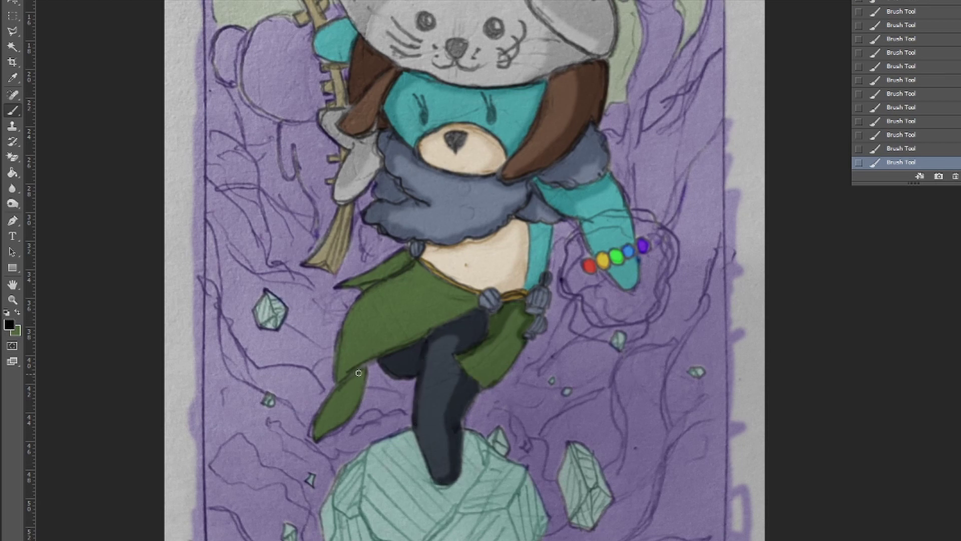
# - Shade the skirt's left side and waistband, then darken the crystal rocks' facets
pyautogui.moveTo(348, 349); pyautogui.dragTo(321, 430)
pyautogui.moveTo(360, 370); pyautogui.dragTo(326, 435)
pyautogui.moveTo(361, 301); pyautogui.dragTo(353, 331)
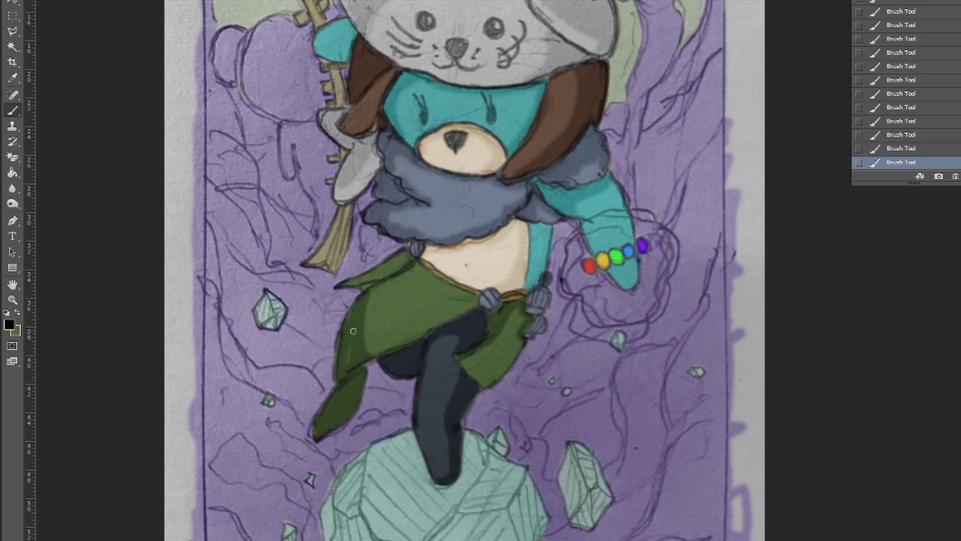
pyautogui.hotkey('ctrl', 'z')
pyautogui.moveTo(388, 283); pyautogui.dragTo(420, 277)
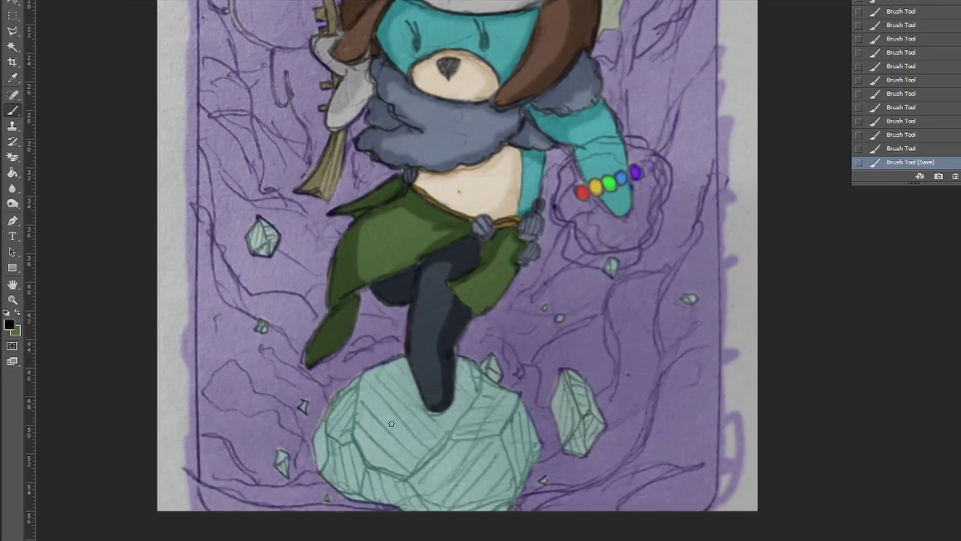
pyautogui.moveTo(493, 479); pyautogui.dragTo(472, 501)
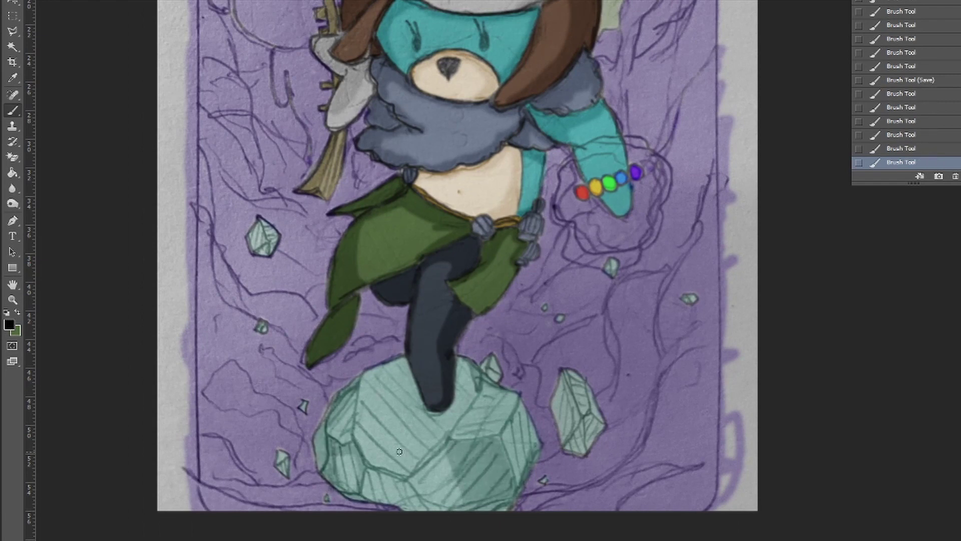
pyautogui.moveTo(559, 371); pyautogui.dragTo(578, 425)
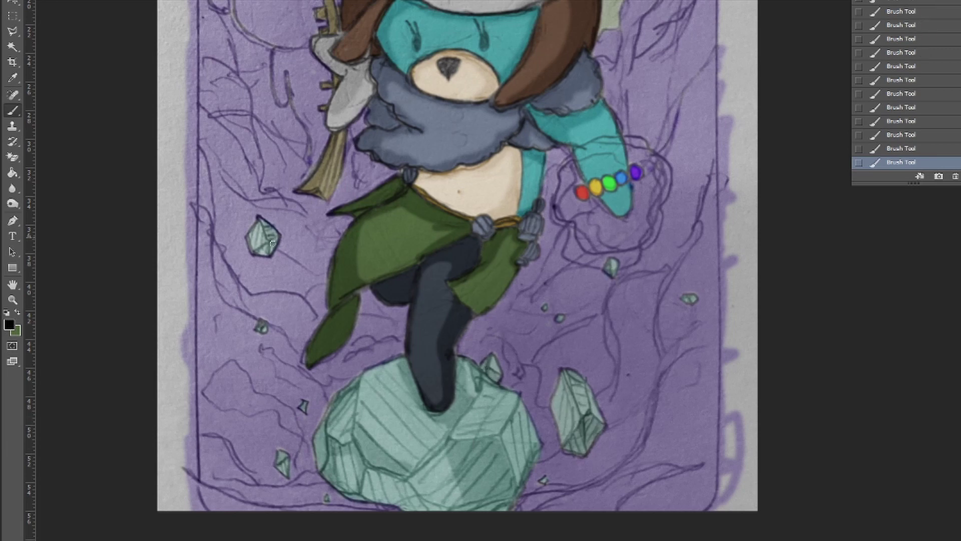
# - Darken the purple background up the lower-right and right side
pyautogui.hotkey('ctrl', '0')
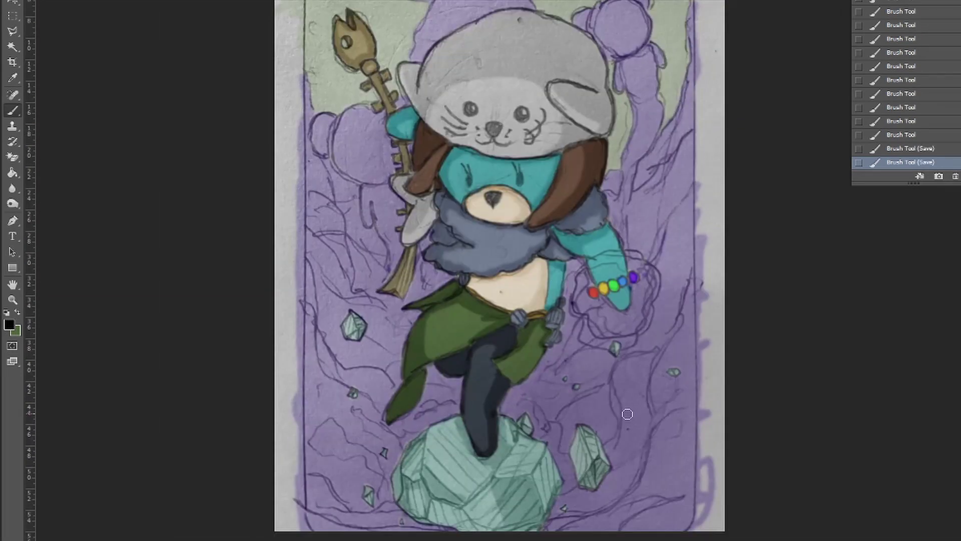
pyautogui.moveTo(628, 414)
pyautogui.mouseDown()
pyautogui.moveTo(677, 482)
pyautogui.moveTo(668, 154)
pyautogui.moveTo(694, 169)
pyautogui.mouseUp()
pyautogui.hotkey('ctrl', 'z')
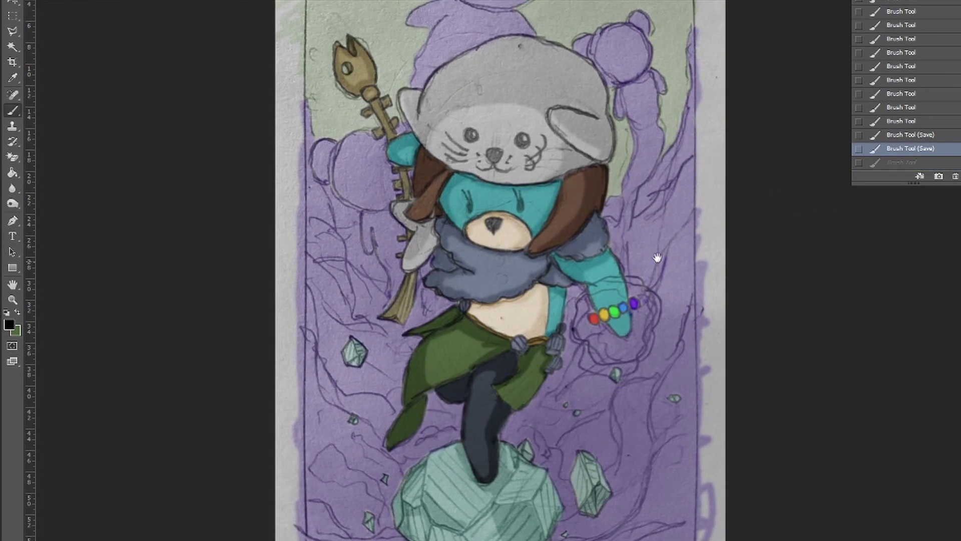
pyautogui.moveTo(660, 517)
pyautogui.mouseDown()
pyautogui.moveTo(673, 210)
pyautogui.moveTo(635, 241)
pyautogui.mouseUp()
pyautogui.moveTo(531, 391)
pyautogui.mouseDown()
pyautogui.moveTo(593, 378)
pyautogui.moveTo(651, 334)
pyautogui.mouseUp()
pyautogui.hotkey('ctrl', 'z')
# - Darken the purple background right of the figure and across the upper background
pyautogui.moveTo(626, 383)
pyautogui.mouseDown()
pyautogui.moveTo(558, 419)
pyautogui.moveTo(516, 310)
pyautogui.mouseUp()
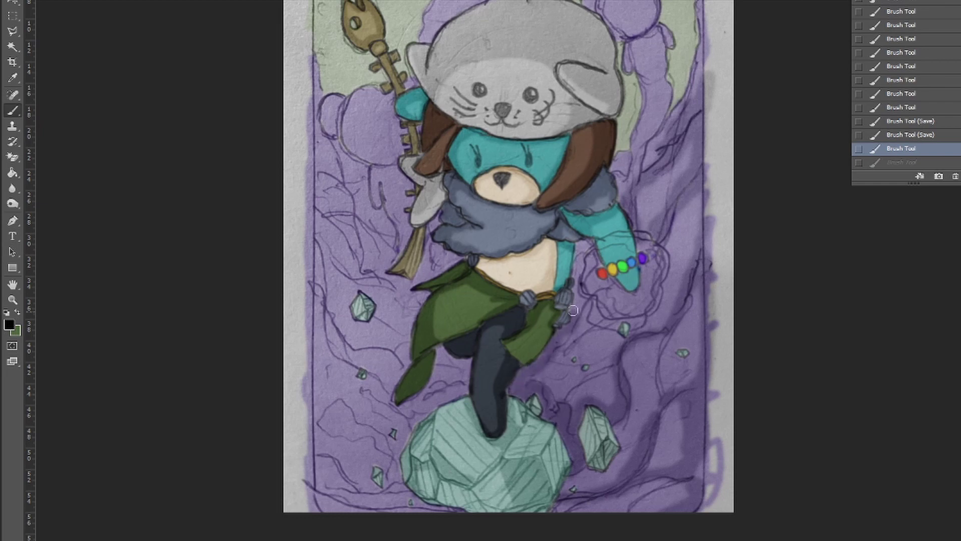
pyautogui.moveTo(586, 350); pyautogui.dragTo(570, 240)
pyautogui.moveTo(645, 167); pyautogui.dragTo(591, 292)
pyautogui.moveTo(545, 131)
pyautogui.mouseDown()
pyautogui.moveTo(598, 191)
pyautogui.moveTo(578, 290)
pyautogui.mouseUp()
pyautogui.moveTo(366, 210)
pyautogui.mouseDown()
pyautogui.moveTo(501, 82)
pyautogui.moveTo(580, 60)
pyautogui.mouseUp()
pyautogui.moveTo(425, 236)
pyautogui.mouseDown()
pyautogui.moveTo(396, 178)
pyautogui.moveTo(420, 294)
pyautogui.mouseUp()
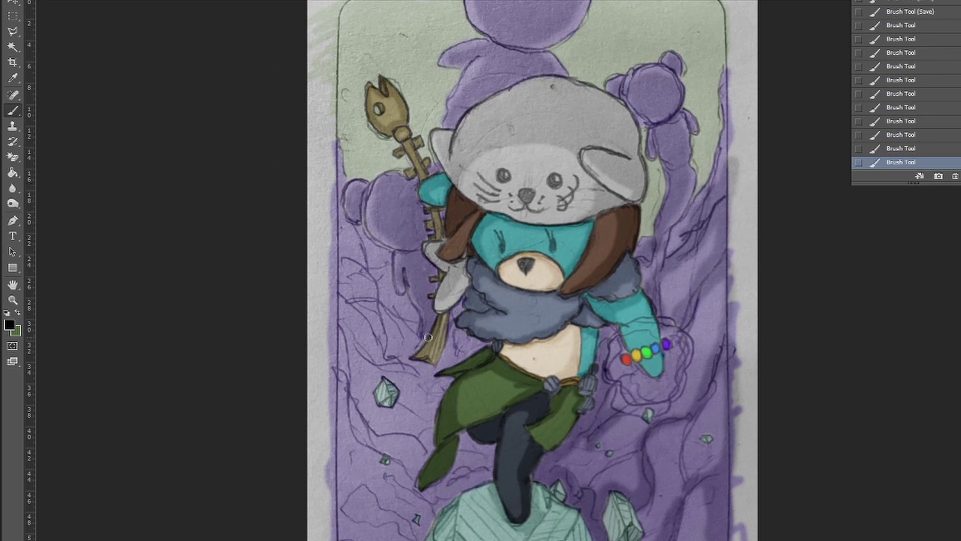
# - Darken the left border and lower-left background around the small crystal, then save
pyautogui.scroll(-2, 428, 337)
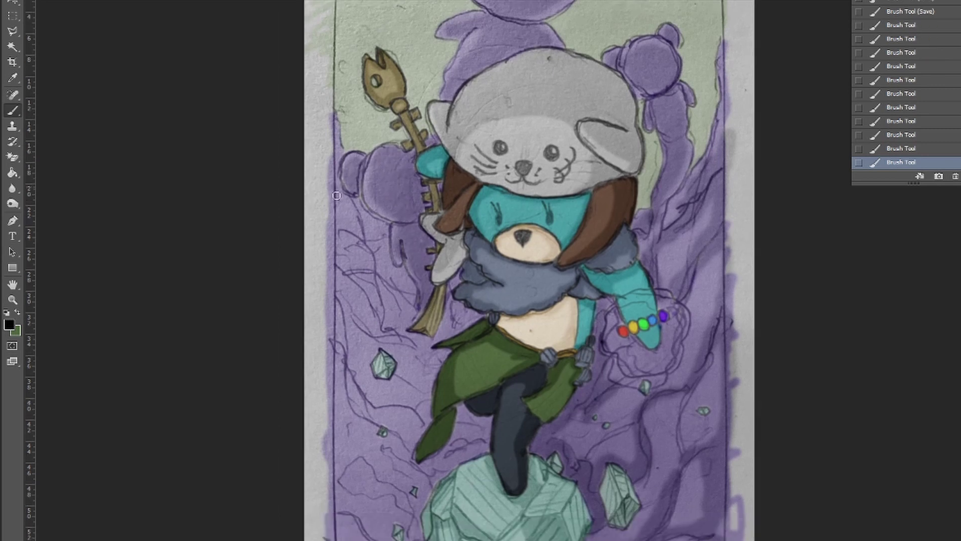
pyautogui.scroll(-3, 429, 337)
pyautogui.moveTo(360, 150); pyautogui.dragTo(391, 240)
pyautogui.moveTo(350, 80)
pyautogui.mouseDown()
pyautogui.moveTo(389, 268)
pyautogui.moveTo(460, 250)
pyautogui.mouseUp()
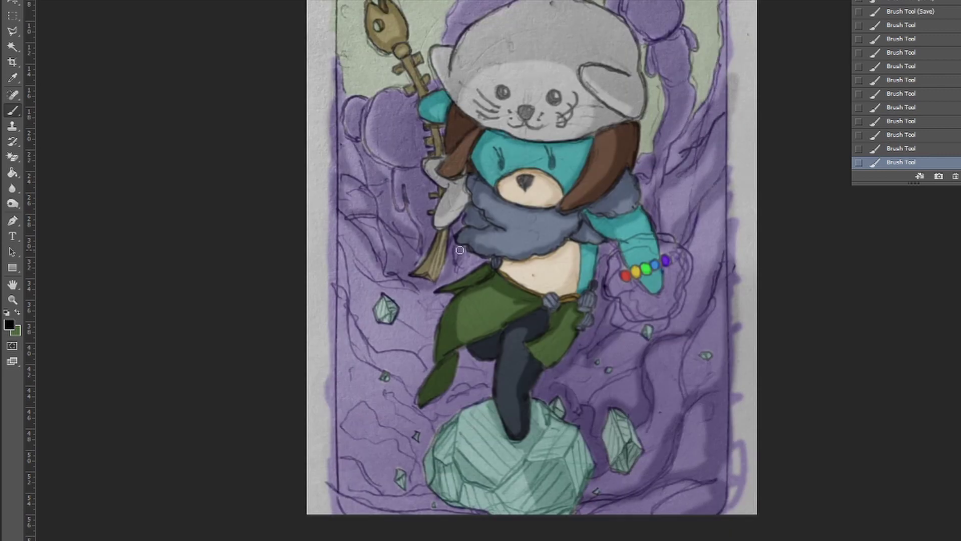
pyautogui.moveTo(393, 270); pyautogui.dragTo(400, 342)
pyautogui.moveTo(350, 321)
pyautogui.mouseDown()
pyautogui.moveTo(331, 500)
pyautogui.moveTo(380, 451)
pyautogui.moveTo(348, 423)
pyautogui.mouseUp()
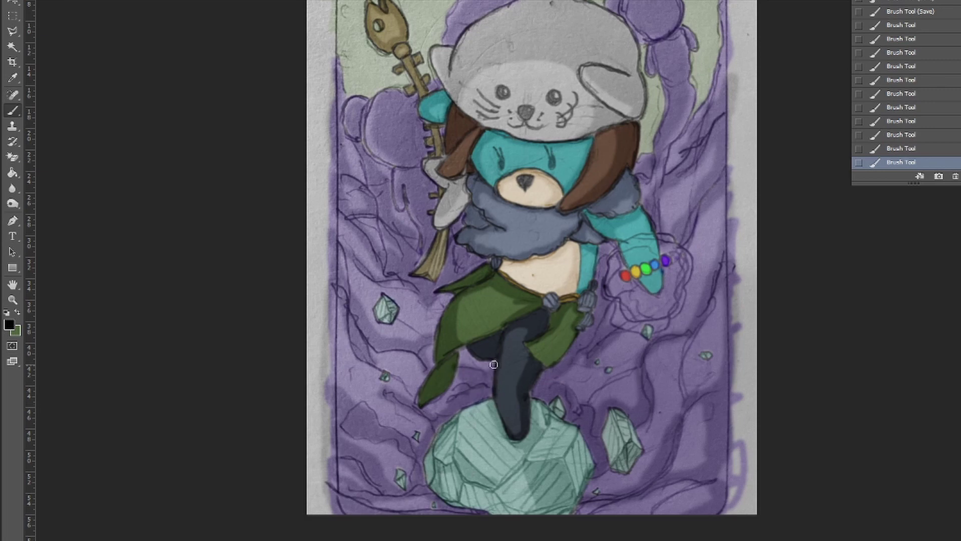
pyautogui.hotkey('ctrl', 's')
pyautogui.hotkey('ctrl', '-')
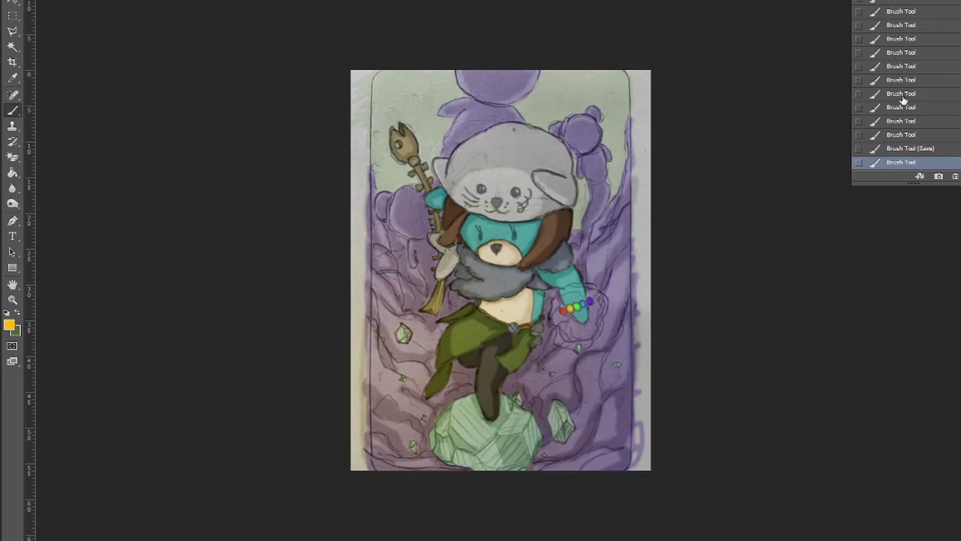
# - Glaze the upper background a brighter green, undoing a stray purple stroke
pyautogui.moveTo(620, 81); pyautogui.dragTo(575, 211)
pyautogui.moveTo(556, 80); pyautogui.dragTo(422, 125)
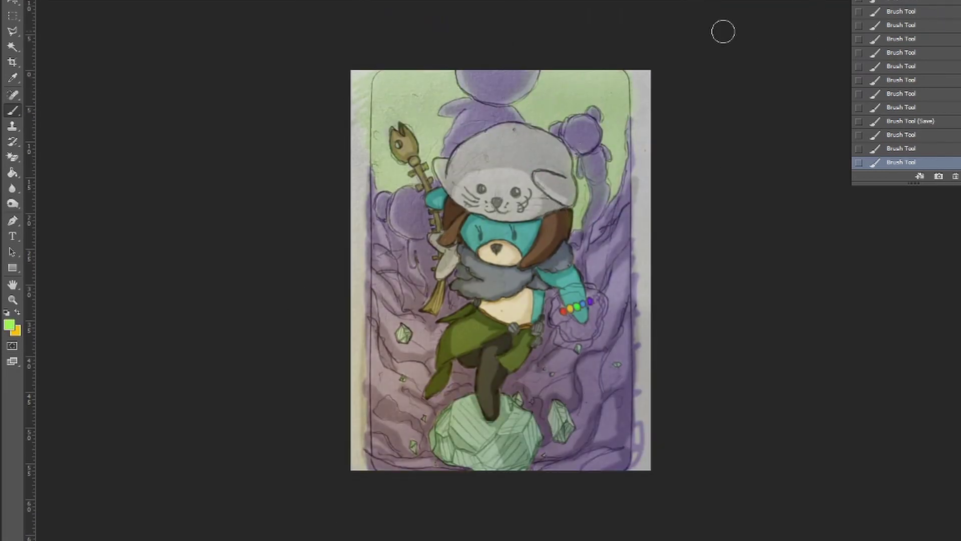
pyautogui.moveTo(279, 129); pyautogui.dragTo(434, 488)
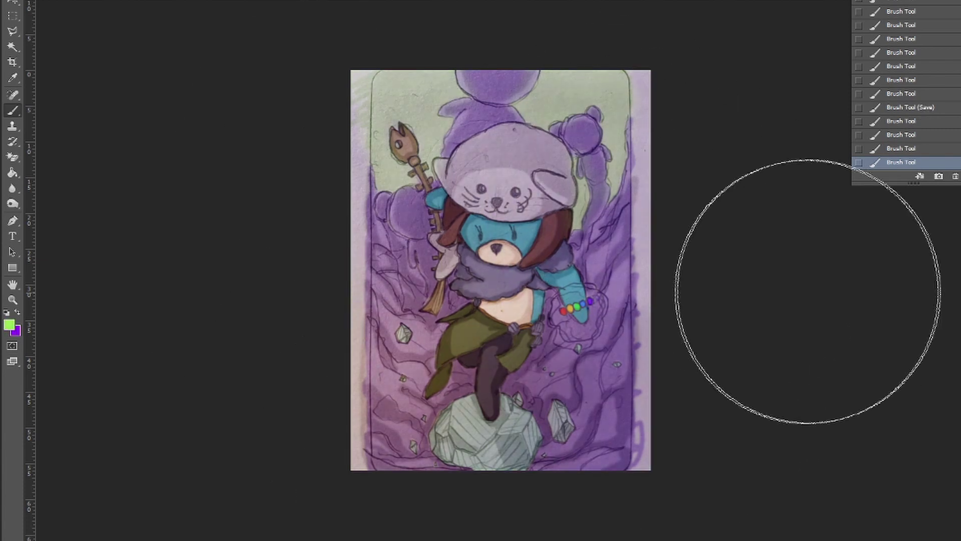
pyautogui.hotkey('ctrl', 'z')
pyautogui.press('x')
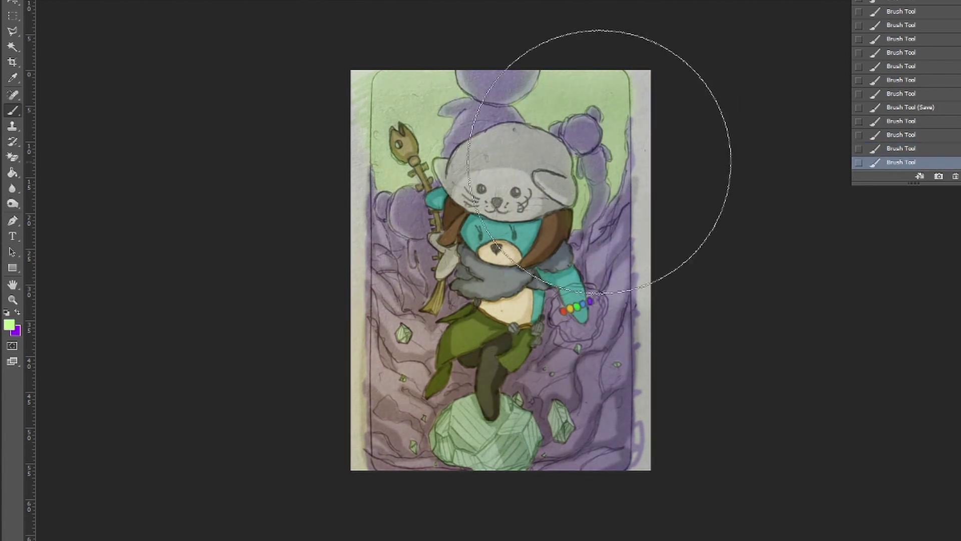
pyautogui.press('[')
pyautogui.press('[')
pyautogui.press('[')
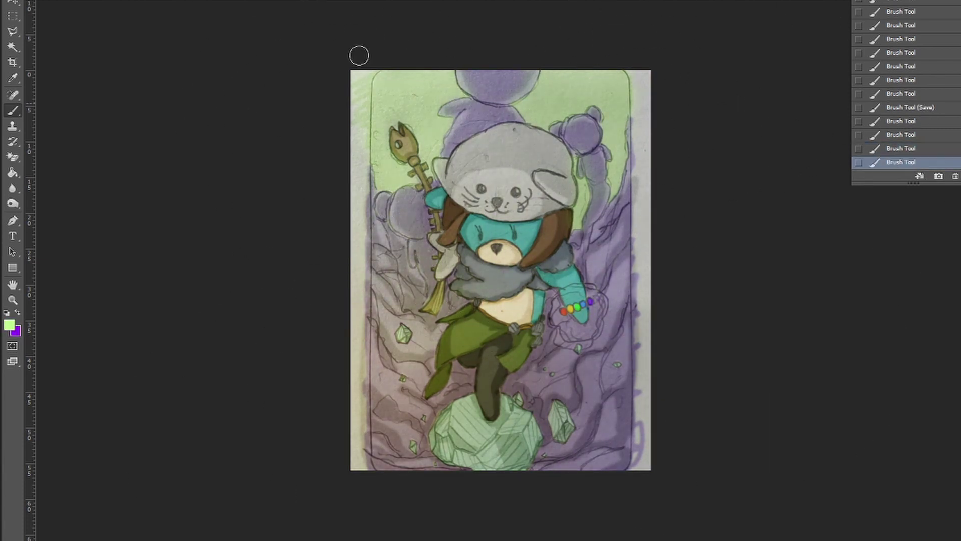
# - Add a purple glow on the right, yellow at lower left, and soft black darkening
pyautogui.moveTo(538, 105); pyautogui.dragTo(540, 412)
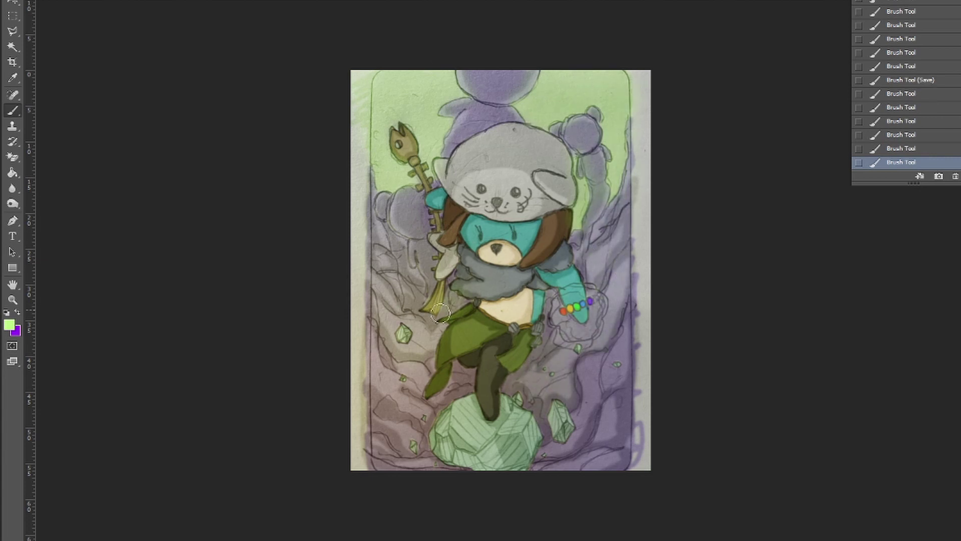
pyautogui.moveTo(441, 314); pyautogui.dragTo(381, 221)
pyautogui.moveTo(553, 318); pyautogui.dragTo(576, 92)
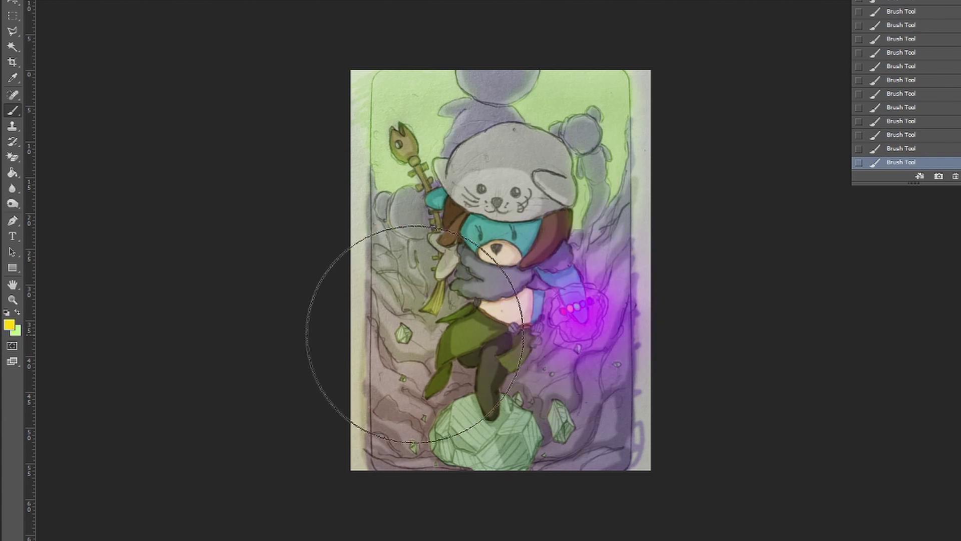
pyautogui.moveTo(279, 119); pyautogui.dragTo(354, 429)
pyautogui.keyDown('alt'); pyautogui.click(493, 354); pyautogui.keyUp('alt')
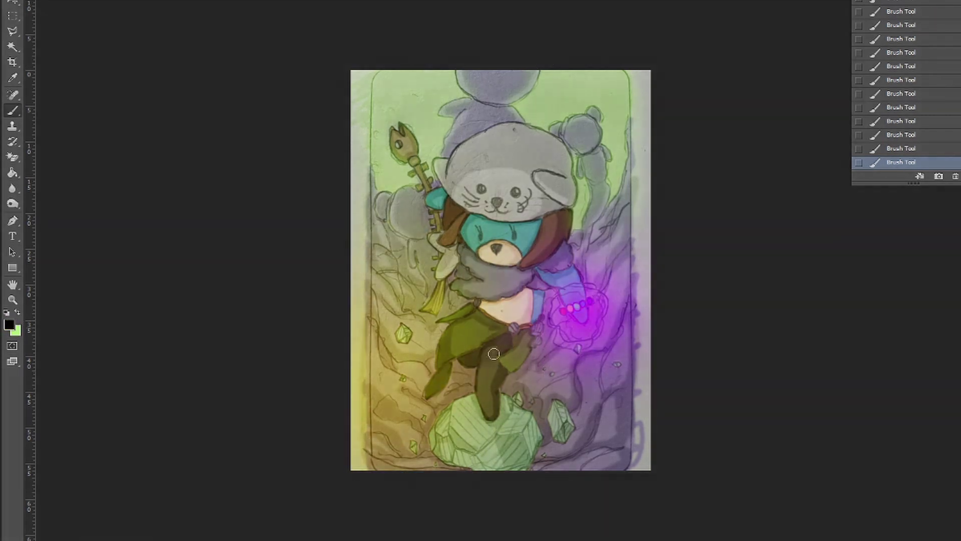
pyautogui.moveTo(494, 354); pyautogui.dragTo(487, 390)
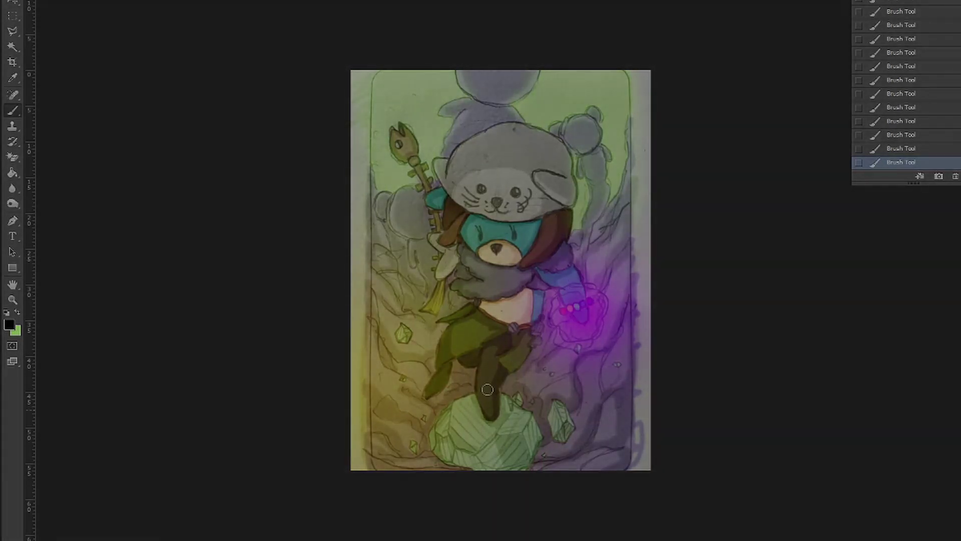